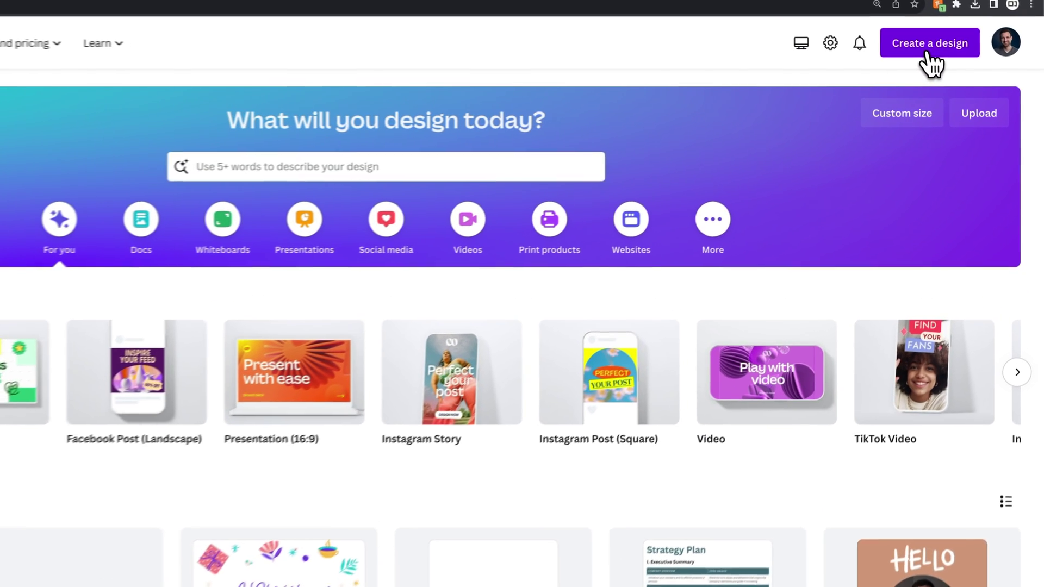
Step: Choose a custom-size design in inches with width 8.5 and height 11
left_click(928, 54)
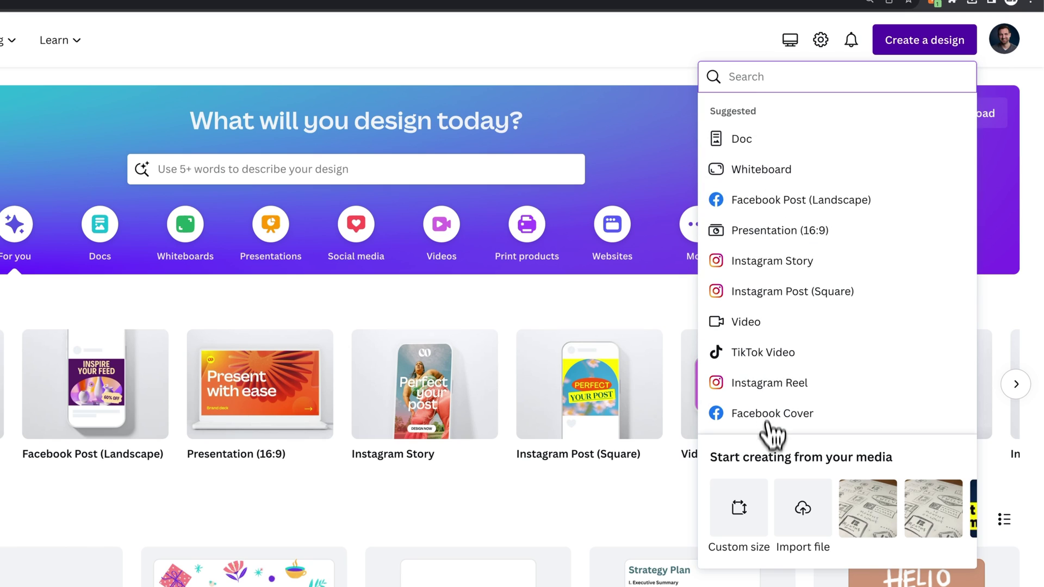
scroll(778, 200, "down", 1)
scroll(773, 201, "down", 5)
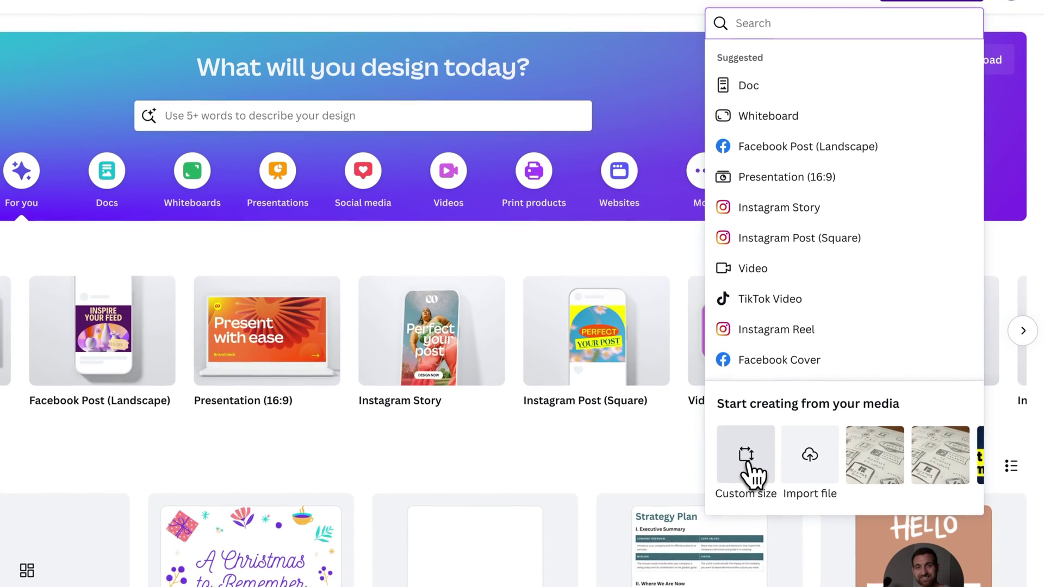
left_click(754, 467)
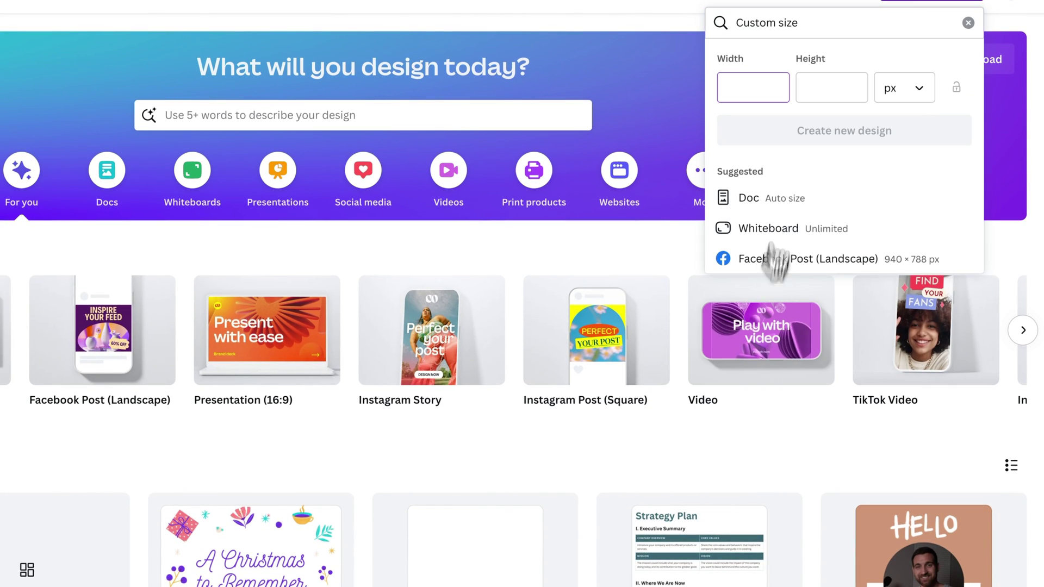
left_click(907, 94)
left_click(865, 161)
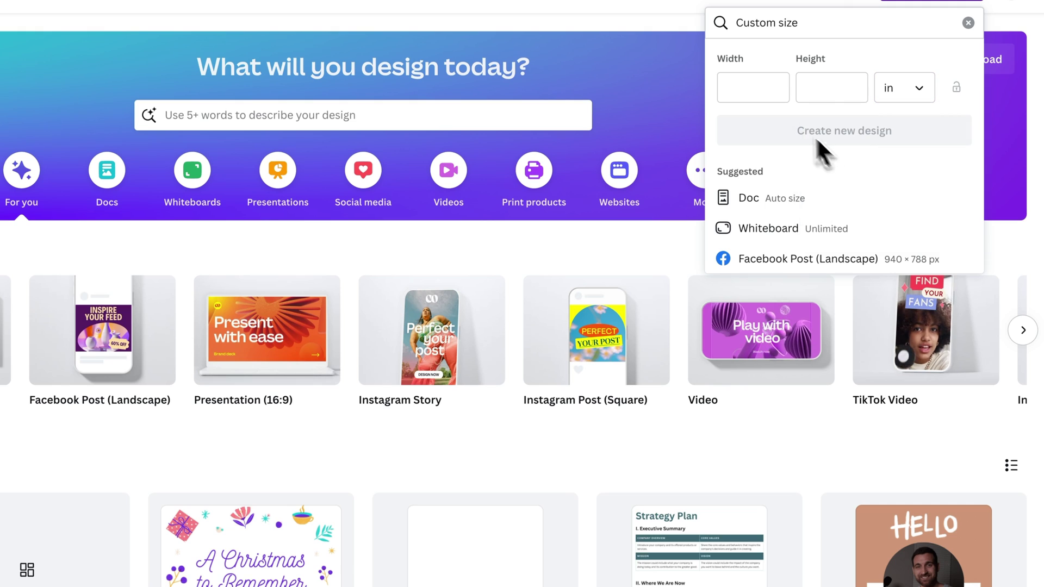
left_click(761, 88)
type("8.5")
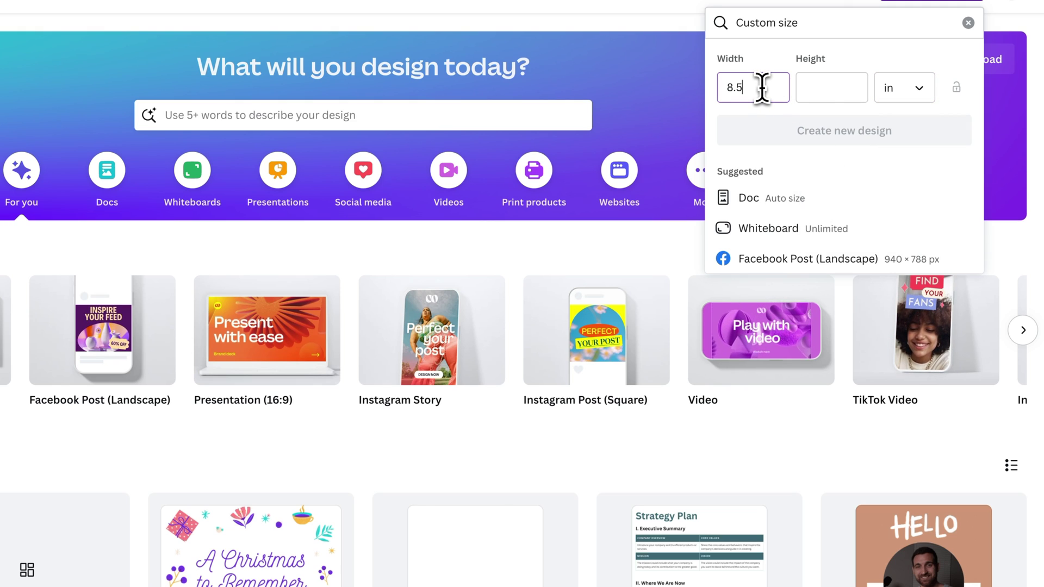
left_click(801, 88)
type("11")
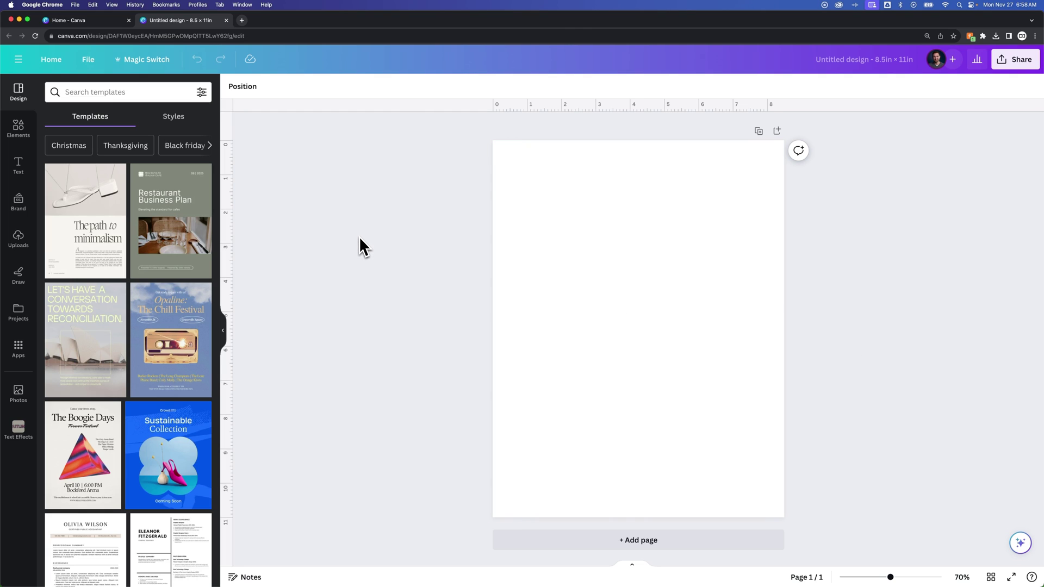
Step: Apply all 15 Restaurant Business Plan template pages and scroll through them
left_click(166, 215)
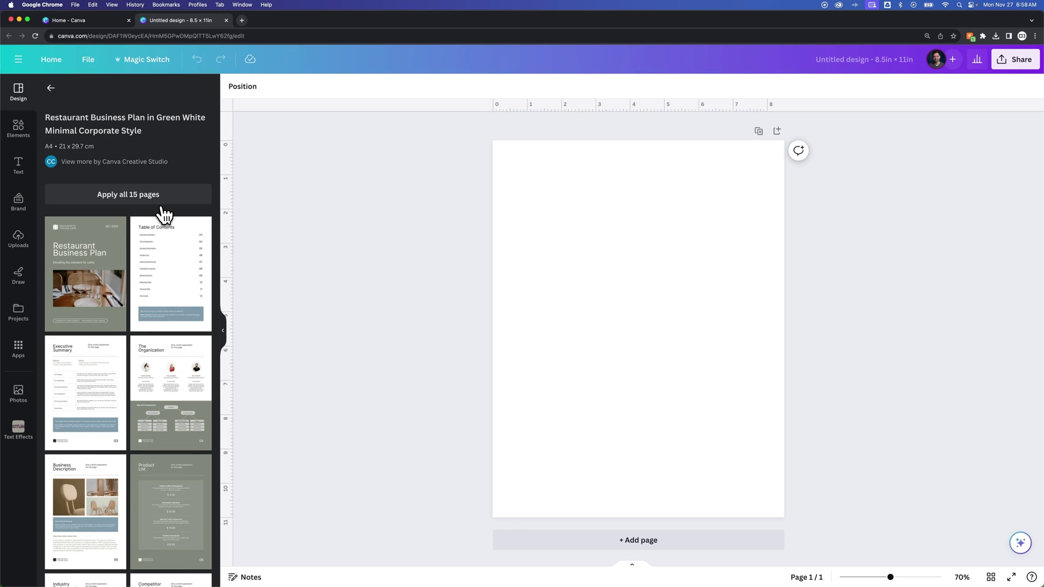
left_click(136, 201)
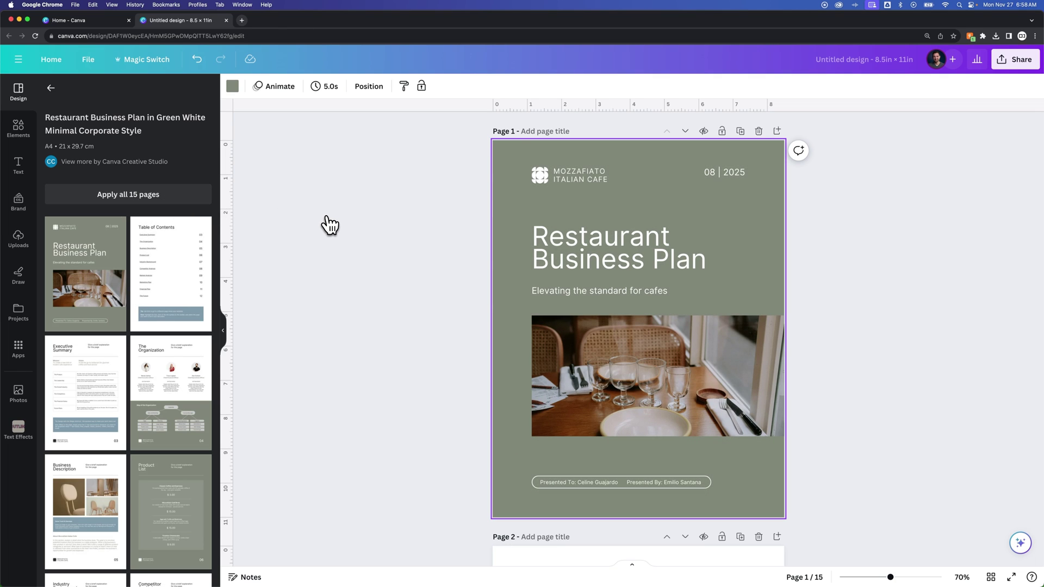
scroll(373, 250, "down", 10)
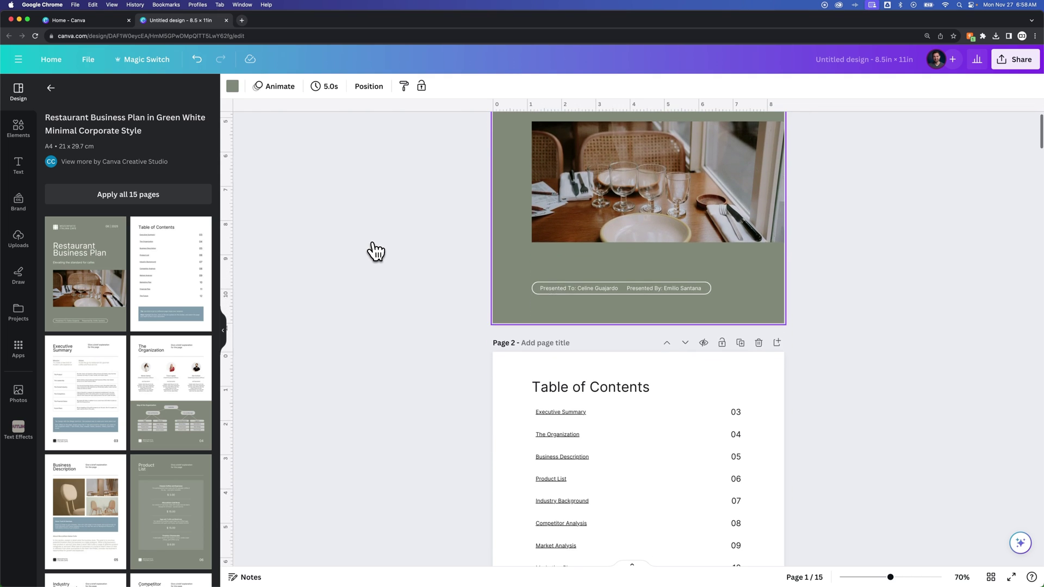
scroll(375, 251, "down", 15)
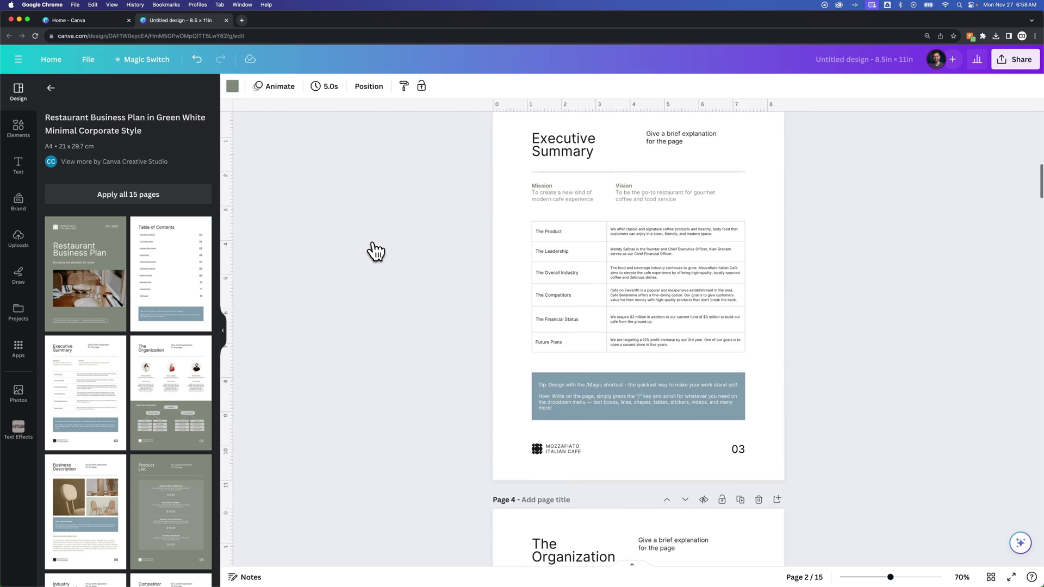
scroll(375, 250, "down", 5)
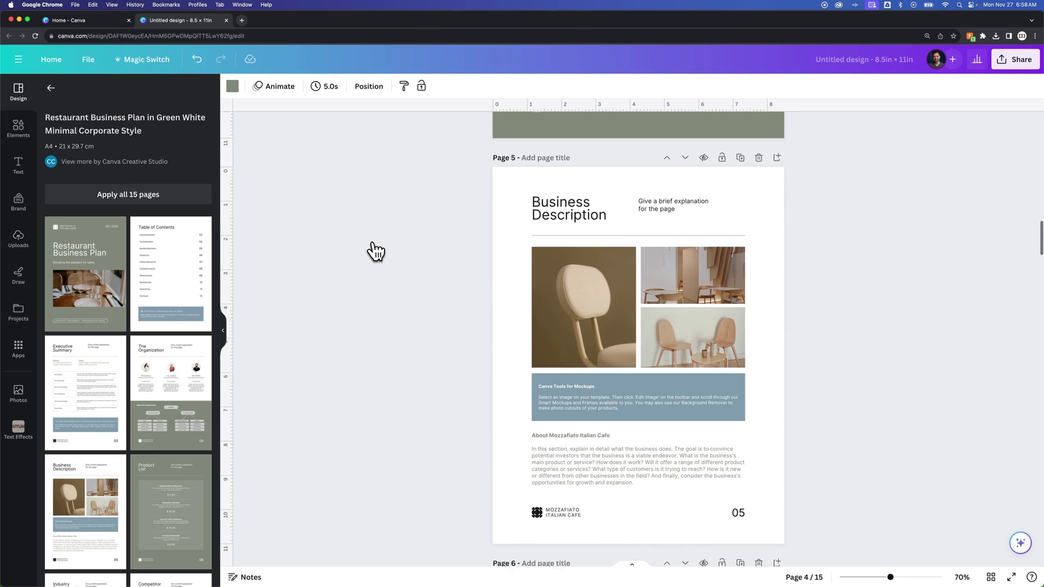
scroll(376, 250, "up", 9)
scroll(375, 251, "up", 15)
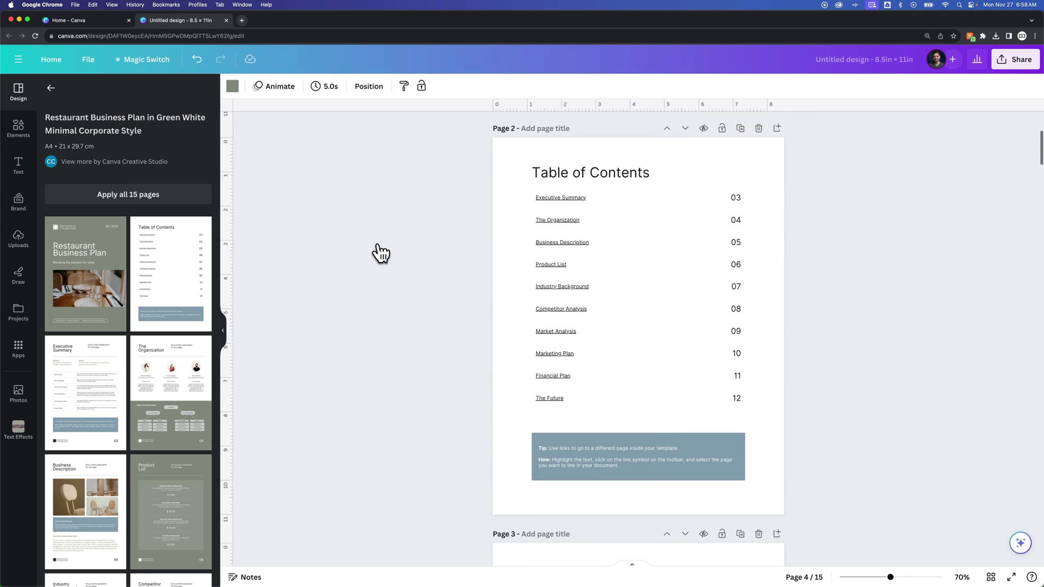
scroll(379, 260, "up", 3)
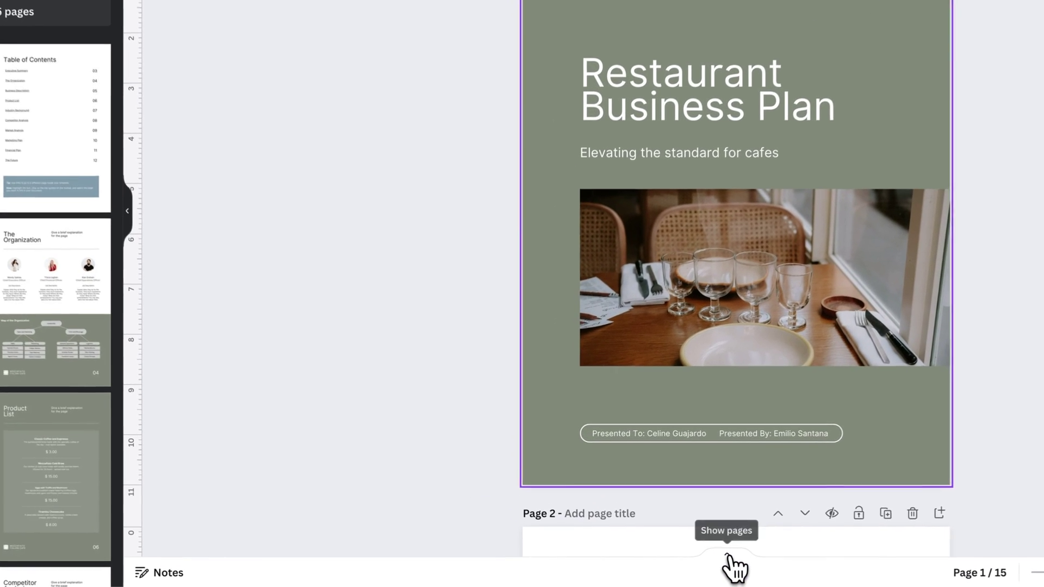
Step: Show the page thumbnails, visit pages 2 and 3, then return to the cover page
left_click(729, 556)
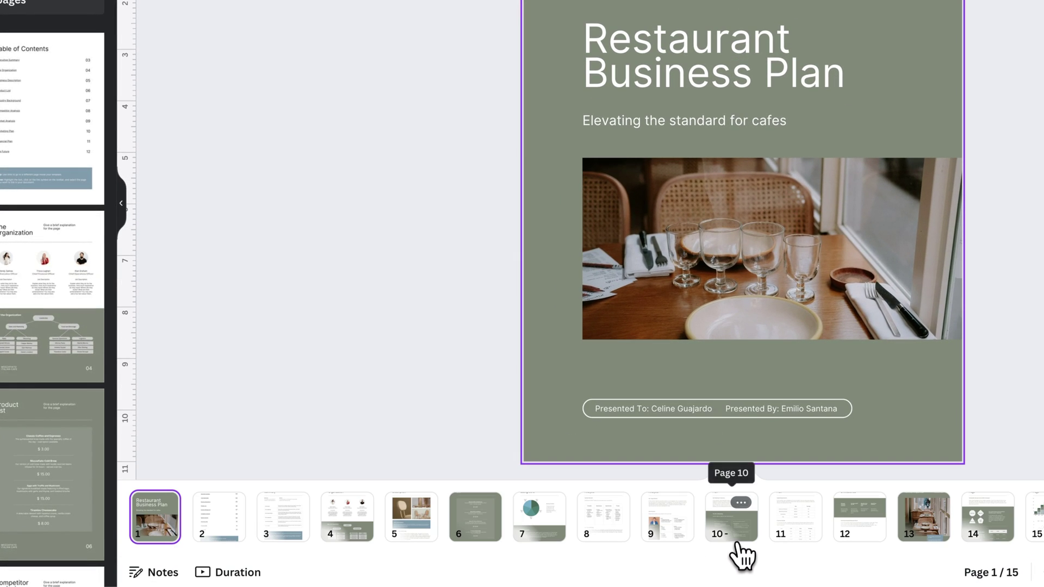
left_click(229, 503)
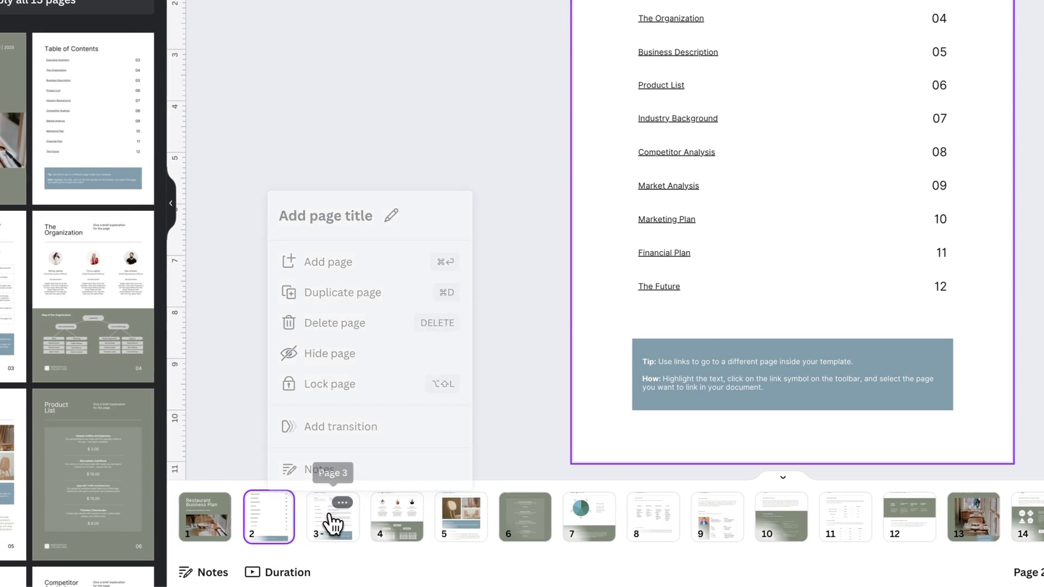
left_click(329, 525)
left_click(283, 530)
left_click(223, 534)
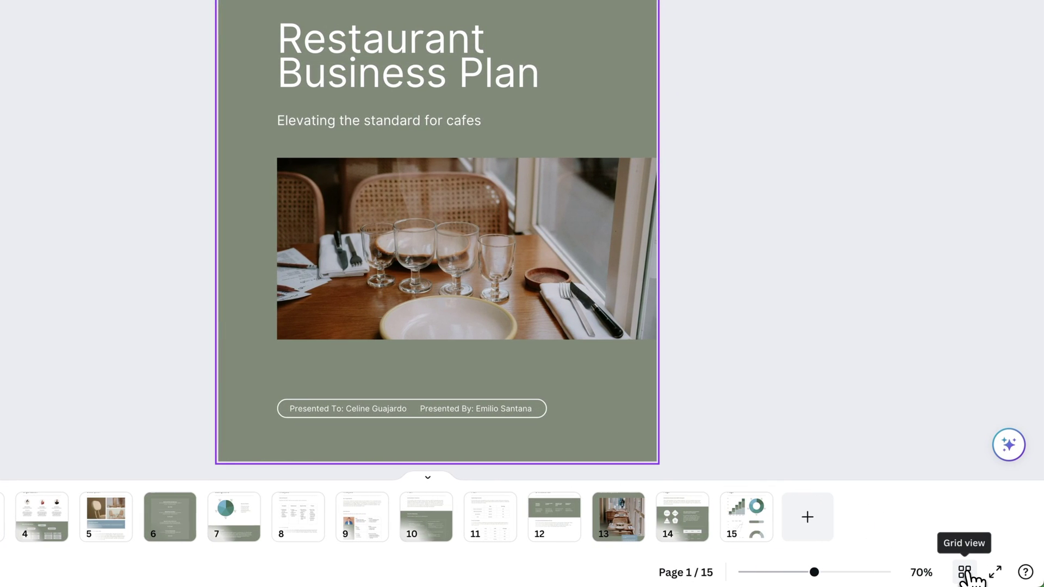
Step: Switch the editor to Grid view showing all 15 pages
left_click(965, 574)
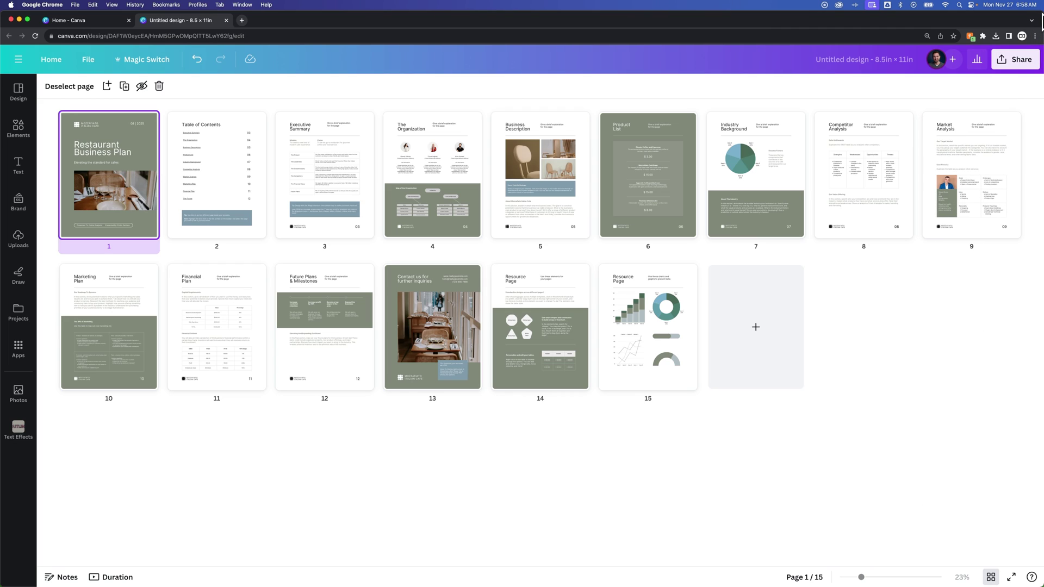
left_click_drag(1042, 22, 323, 6)
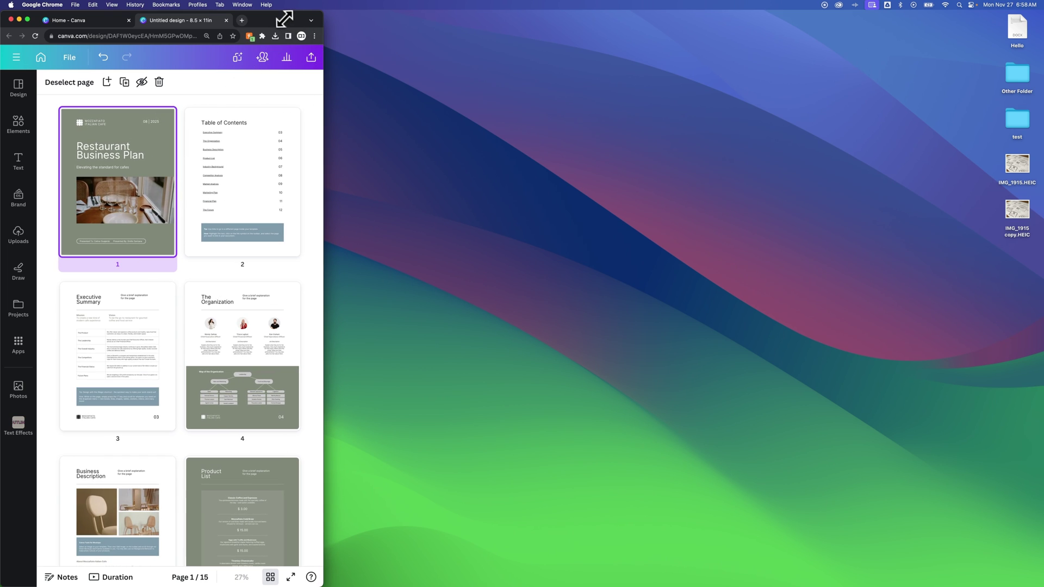
left_click_drag(284, 19, 645, 18)
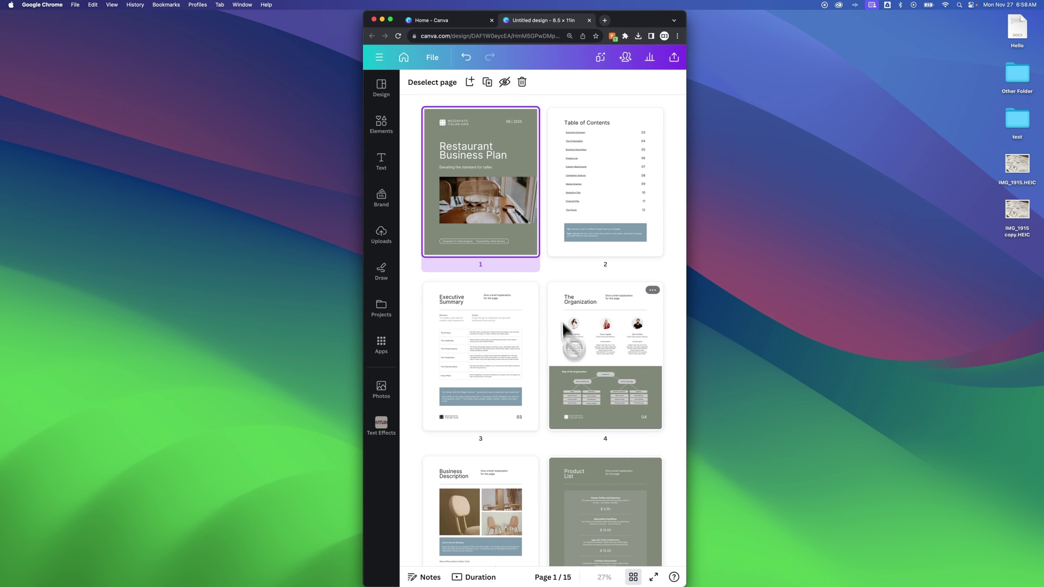
left_click_drag(559, 295, 631, 21)
scroll(503, 256, "down", 2)
scroll(501, 386, "down", 3)
scroll(501, 386, "down", 4)
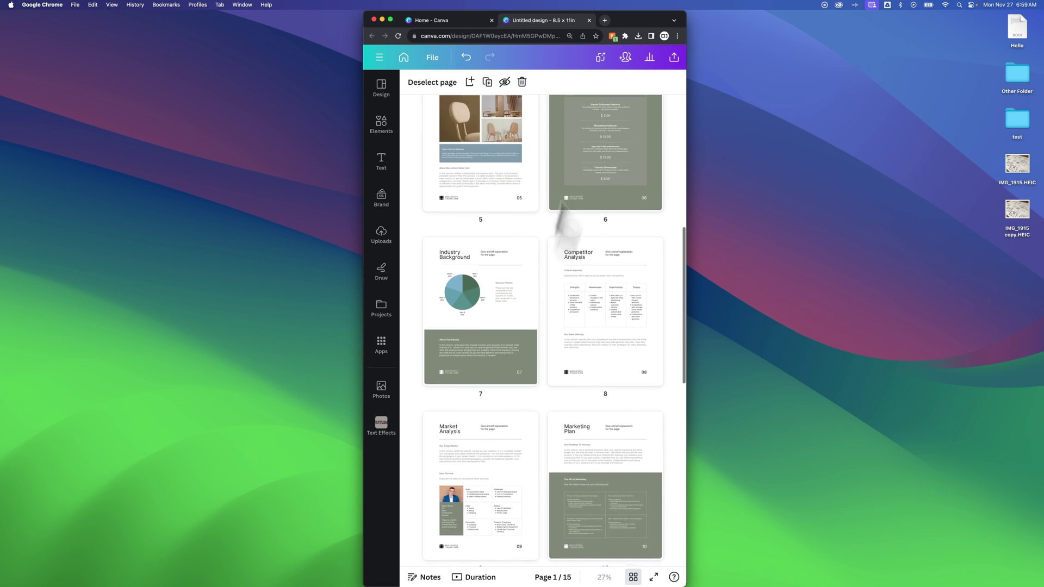
double_click(631, 20)
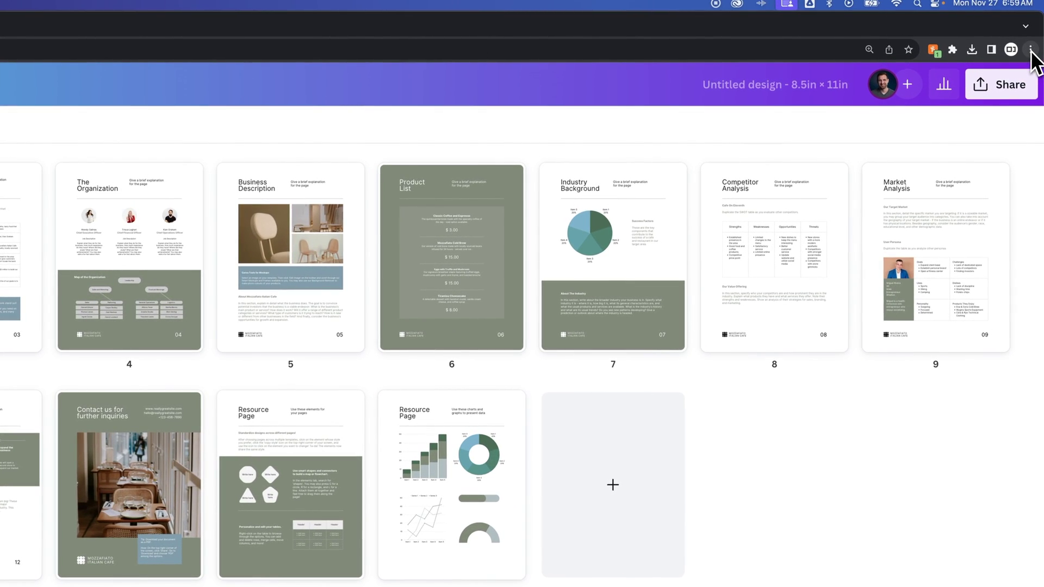
Step: Raise Chrome's page zoom step by step to 300% from the three-dot menu
left_click(1031, 50)
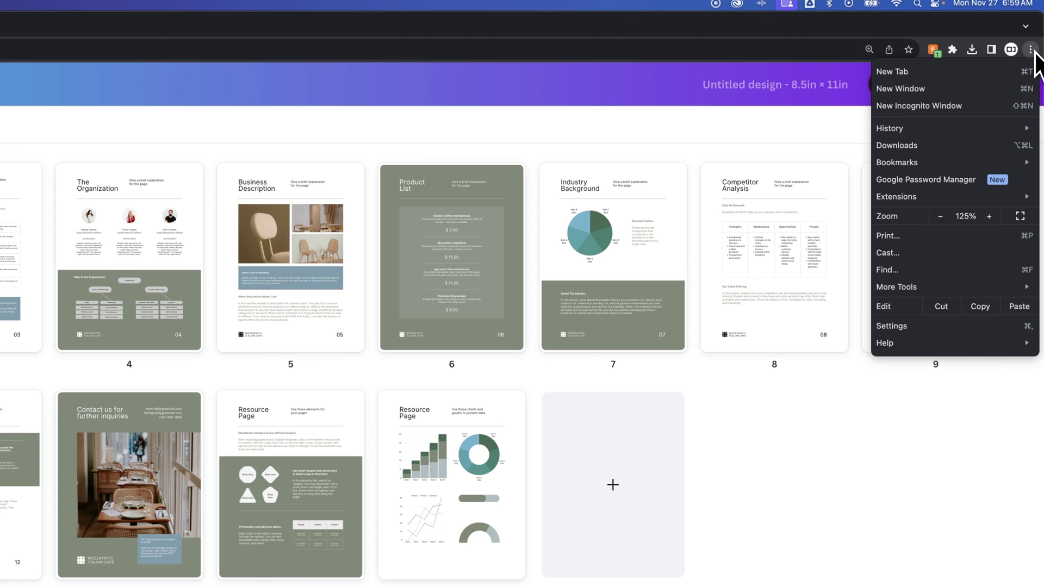
left_click(991, 217)
left_click(991, 217)
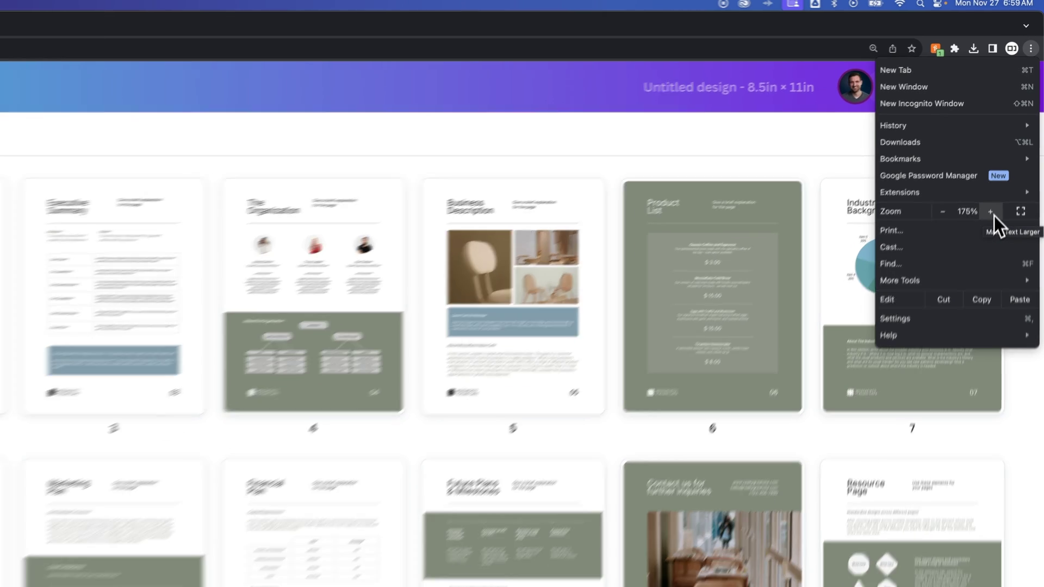
left_click(991, 217)
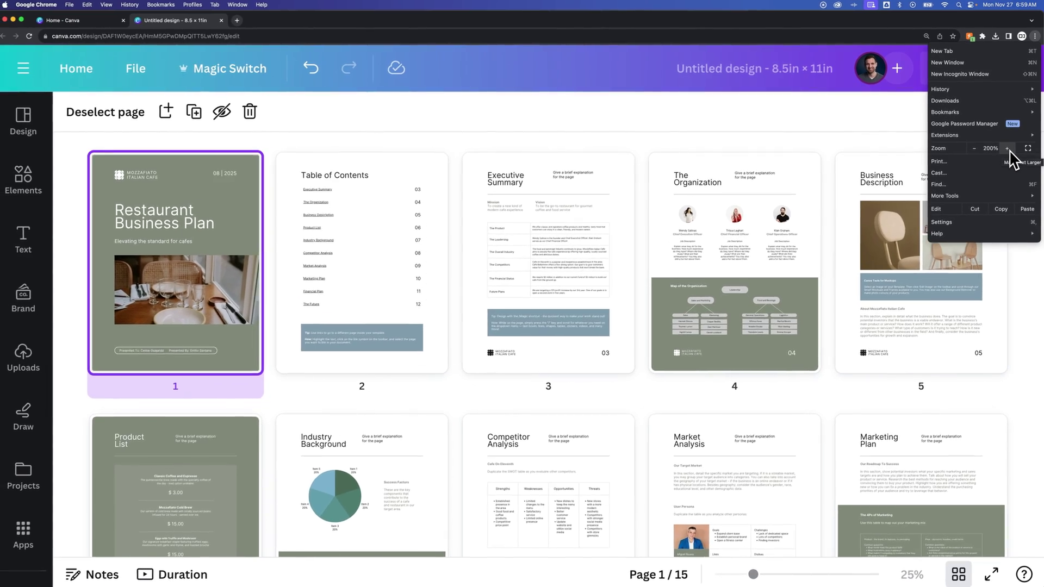
left_click(1008, 149)
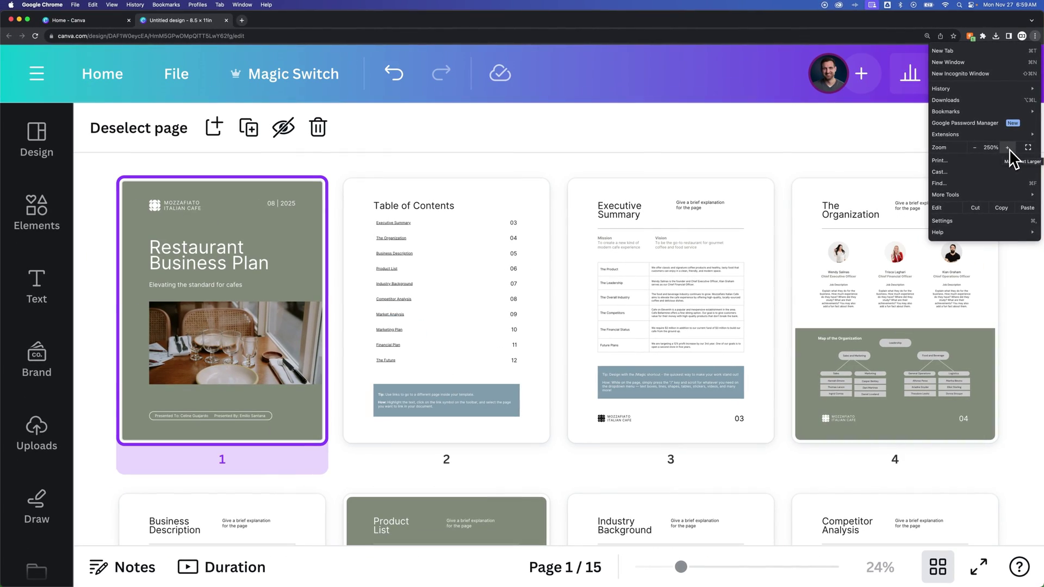
left_click(1008, 149)
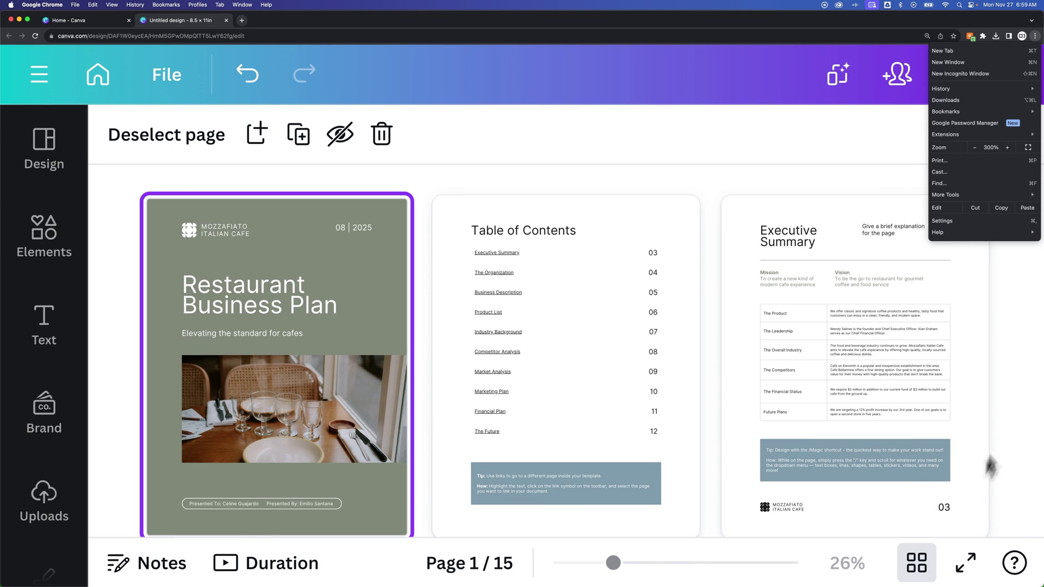
left_click(937, 19)
Step: Narrow the browser window, scroll through the enlarged pages, then maximize the window
left_click_drag(1036, 16, 745, 6)
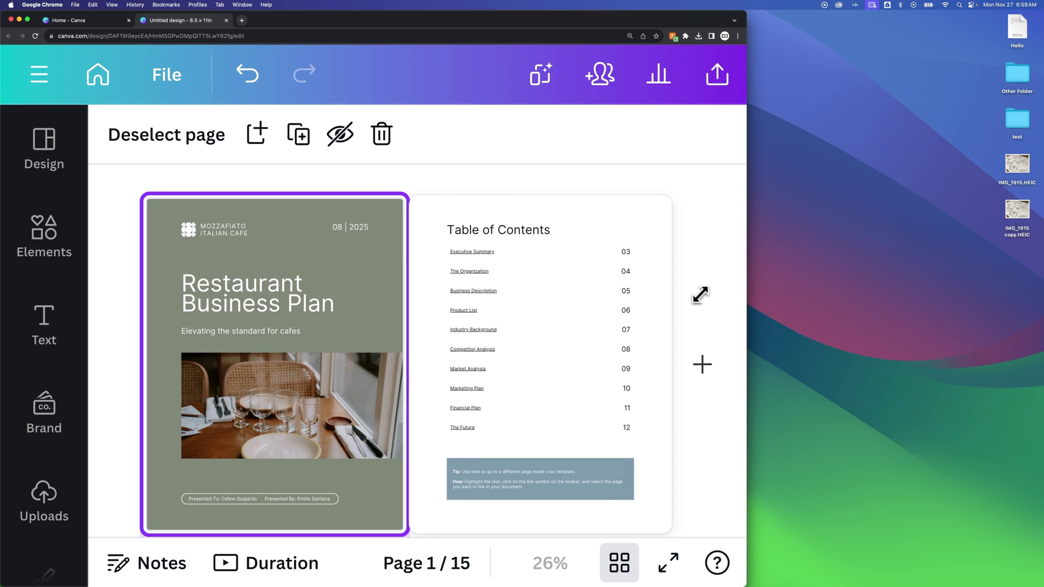
scroll(706, 287, "down", 4)
scroll(706, 288, "down", 6)
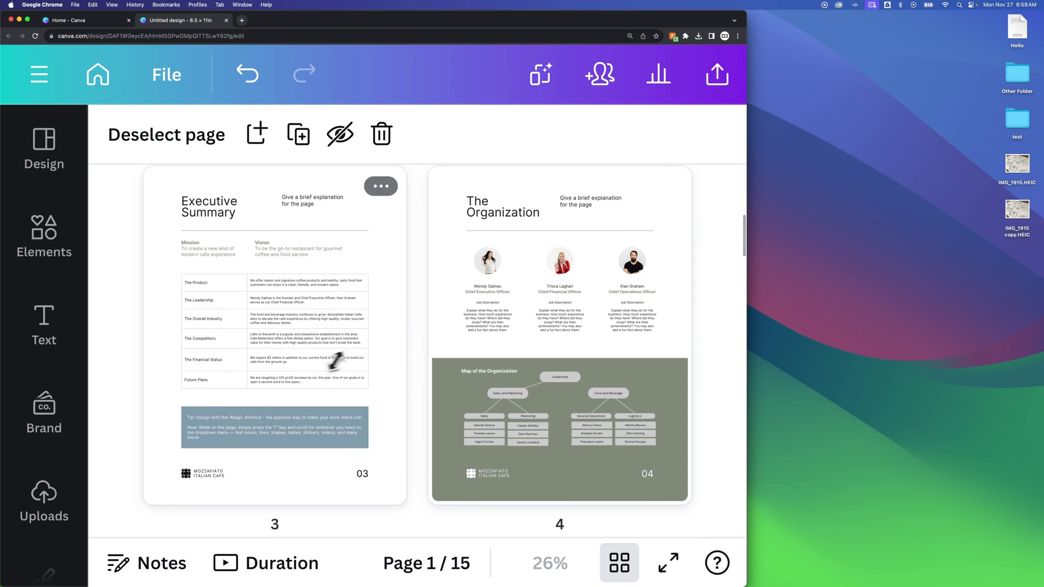
scroll(708, 200, "down", 1)
scroll(708, 200, "down", 9)
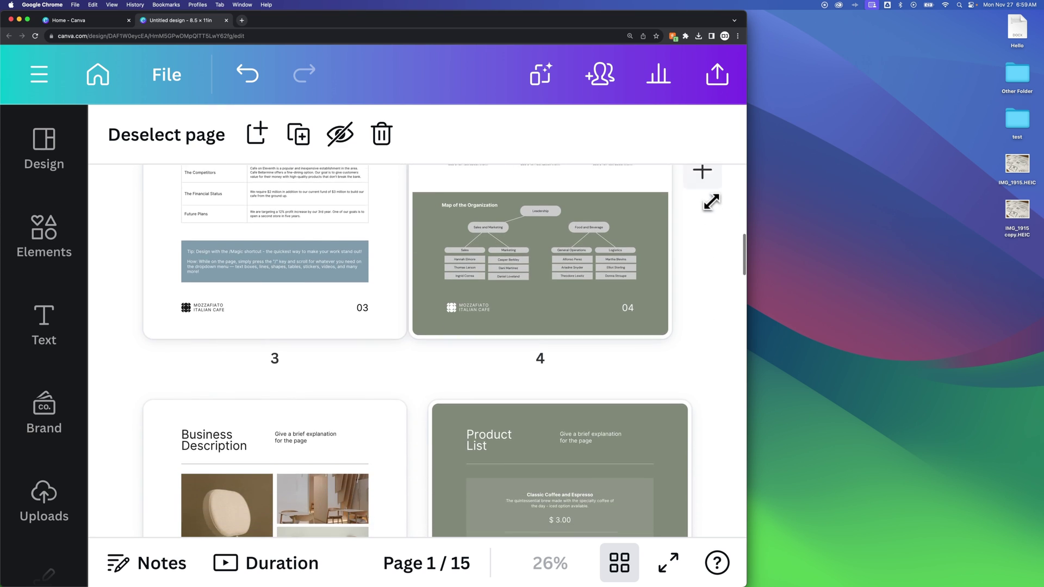
scroll(711, 203, "down", 6)
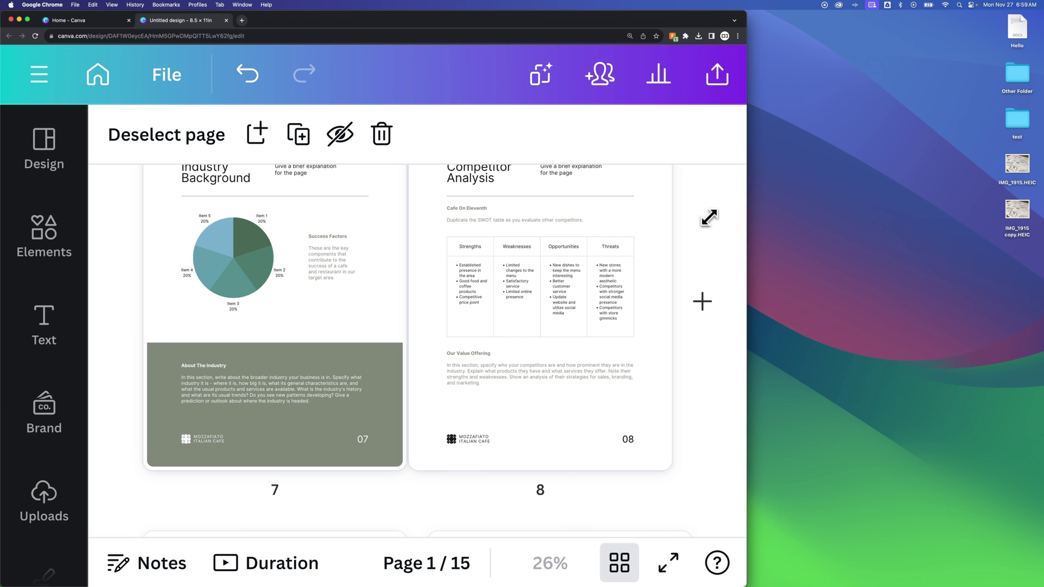
scroll(708, 218, "up", 20)
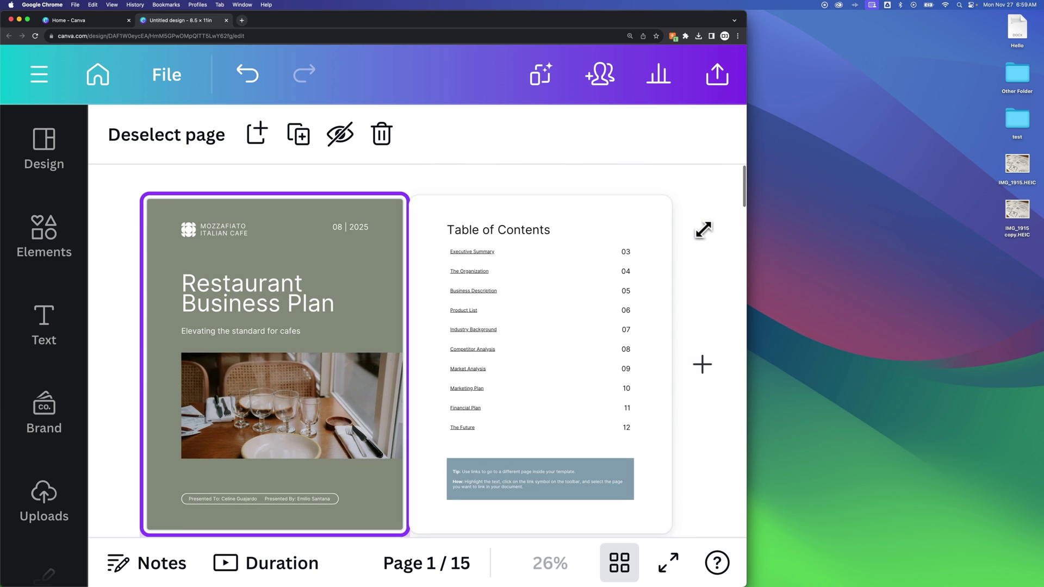
double_click(652, 23)
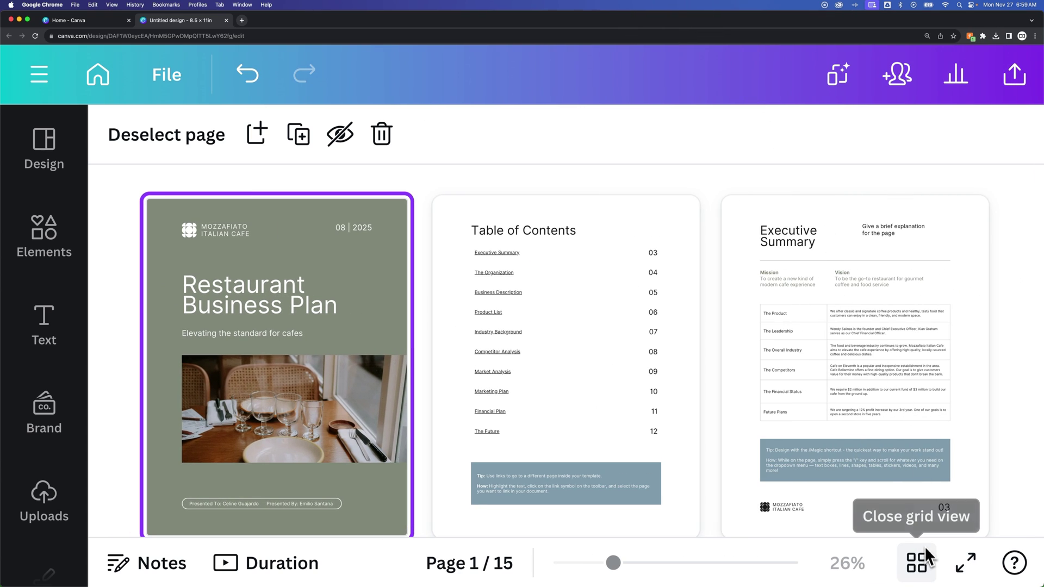
Step: Lower Chrome's zoom to 110%, raise it to 125%, then deselect the cover page
left_click(1035, 36)
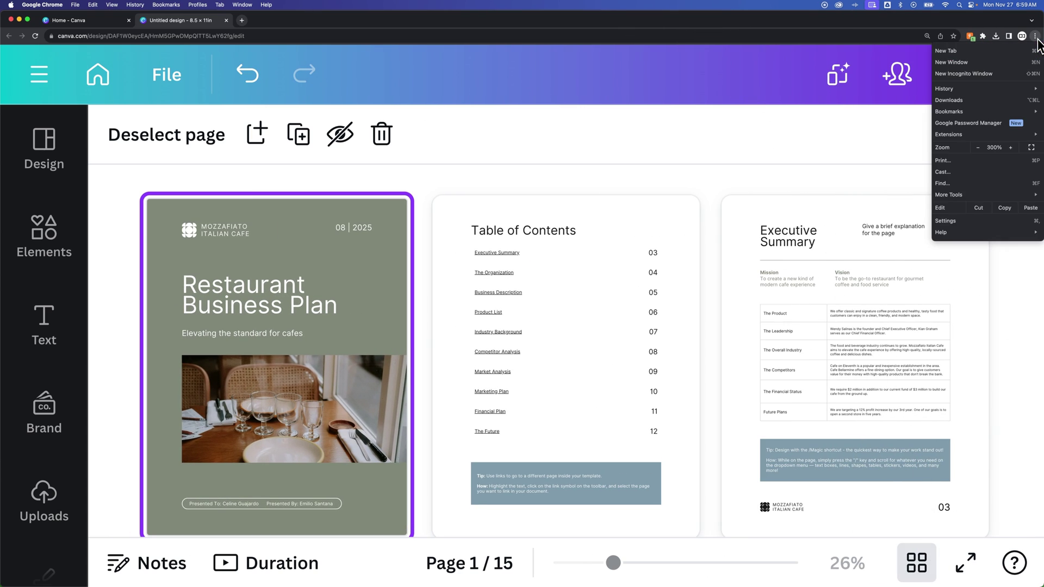
left_click(978, 148)
left_click(978, 147)
left_click(978, 147)
left_click(977, 148)
left_click(978, 148)
left_click(977, 147)
left_click(978, 147)
left_click(1011, 148)
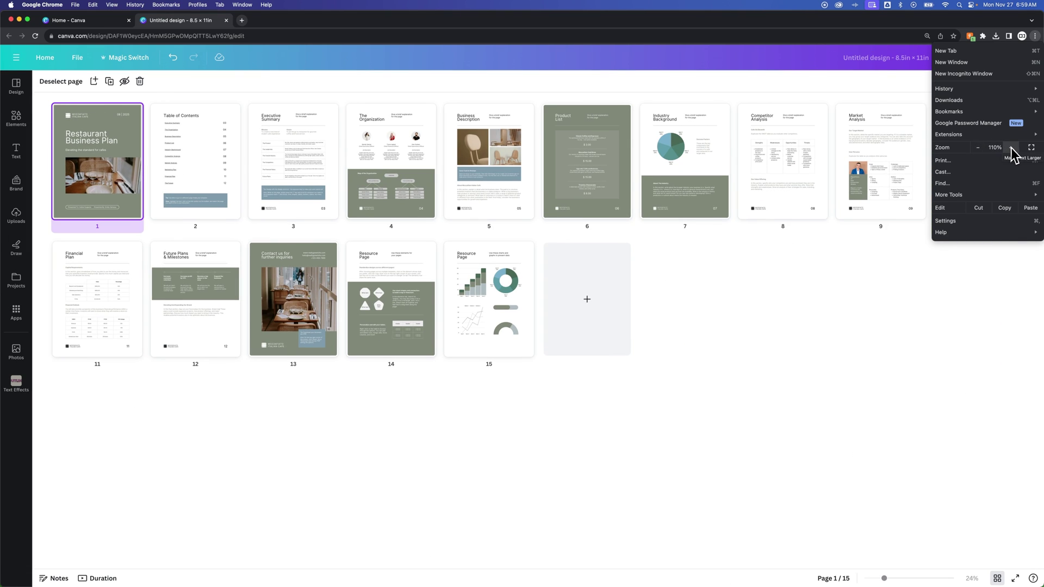
left_click(1011, 148)
left_click(911, 376)
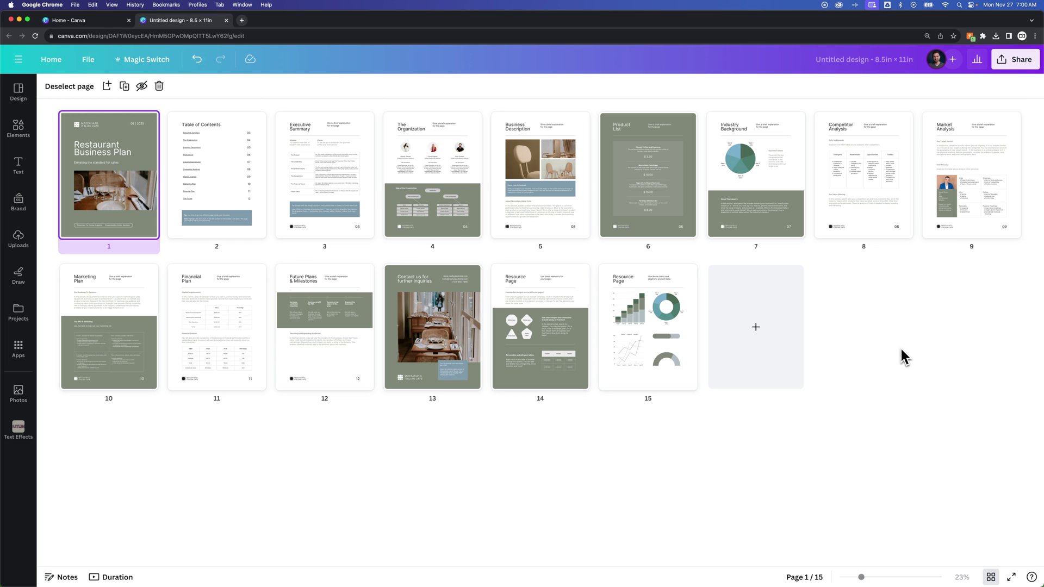
left_click(902, 357)
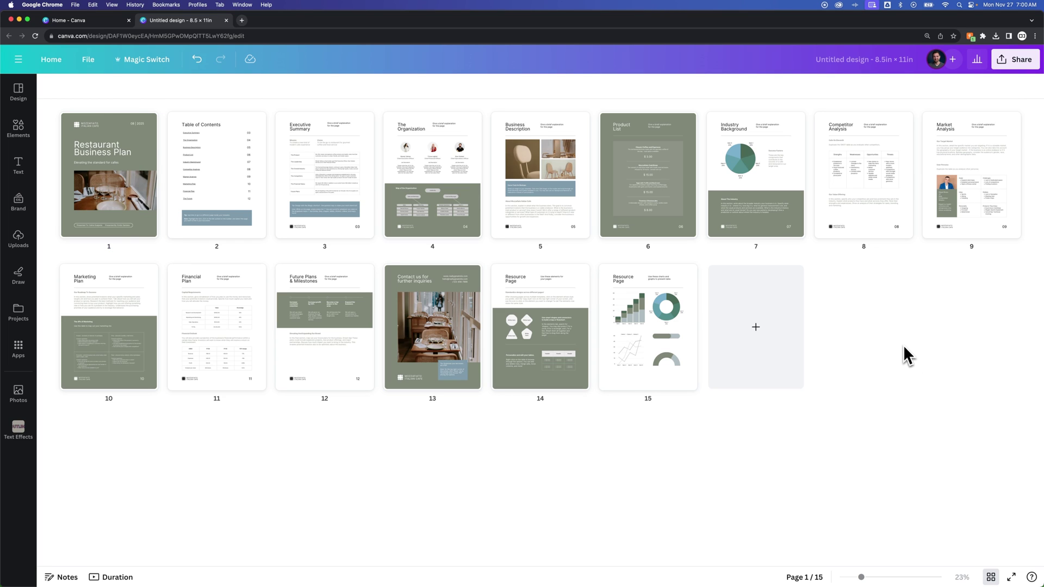
Step: From Canva Home, show Print products and scroll the carousel to Photo Book
left_click(51, 61)
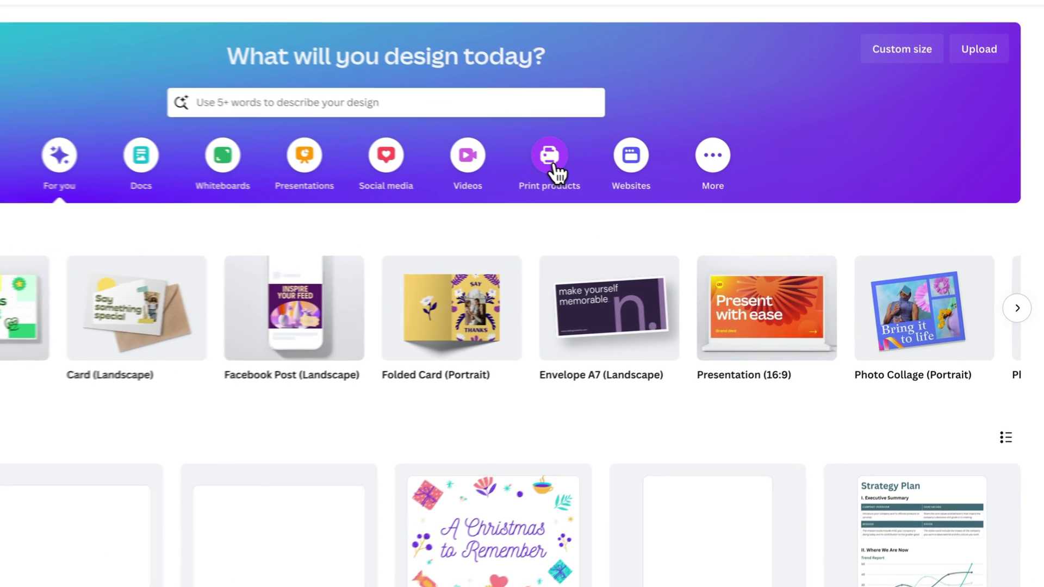
left_click(700, 190)
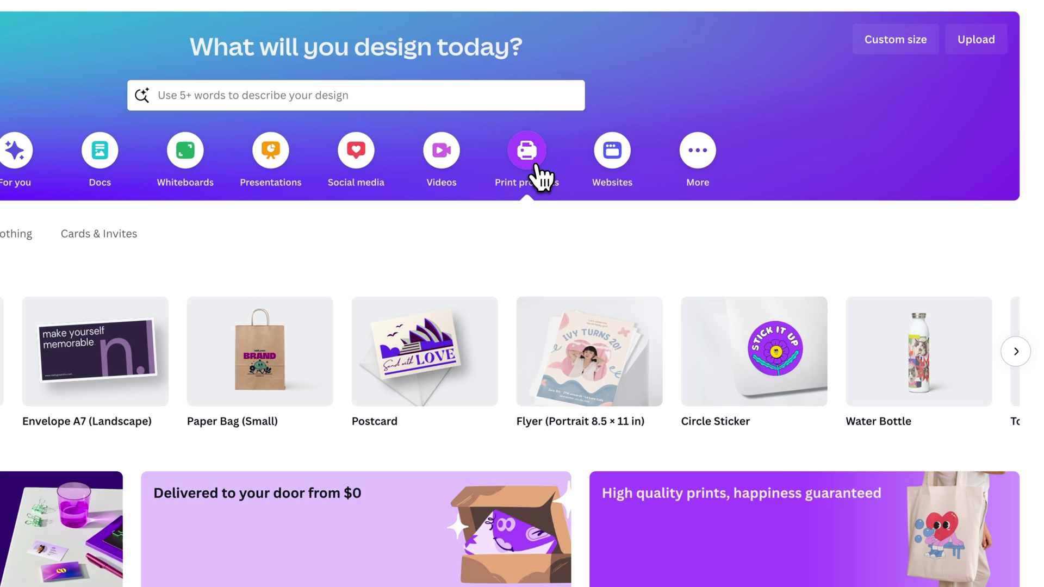
scroll(830, 398, "right", 10)
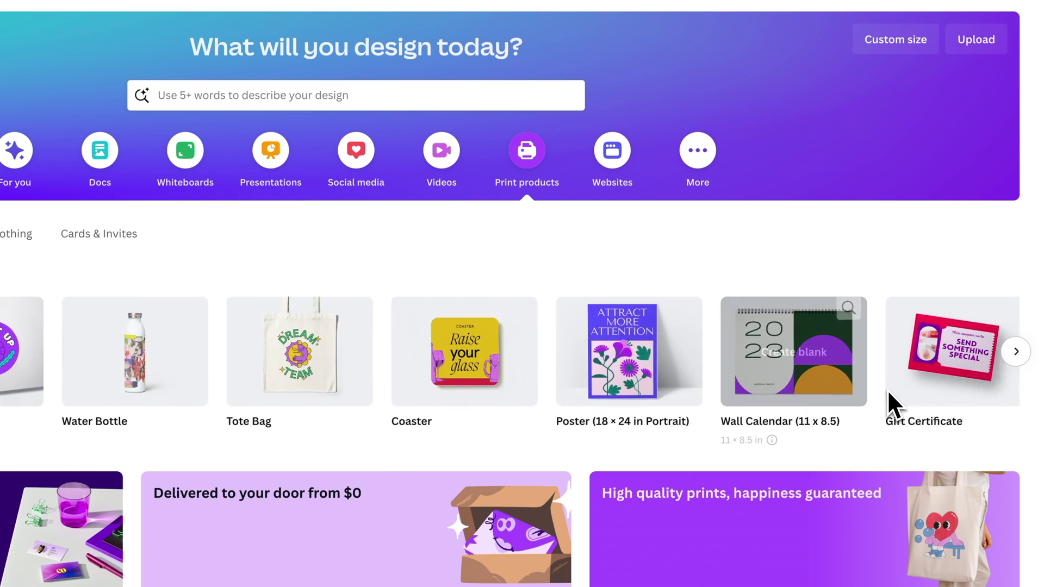
scroll(887, 389, "right", 6)
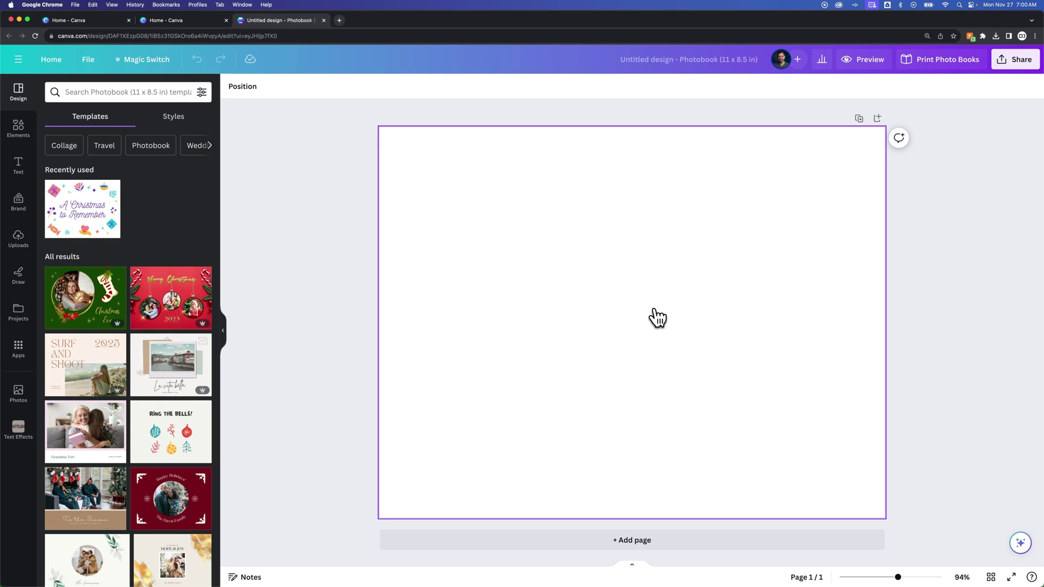
Step: Open the red Merry Christmas photobook template and scroll through its pages
left_click(177, 297)
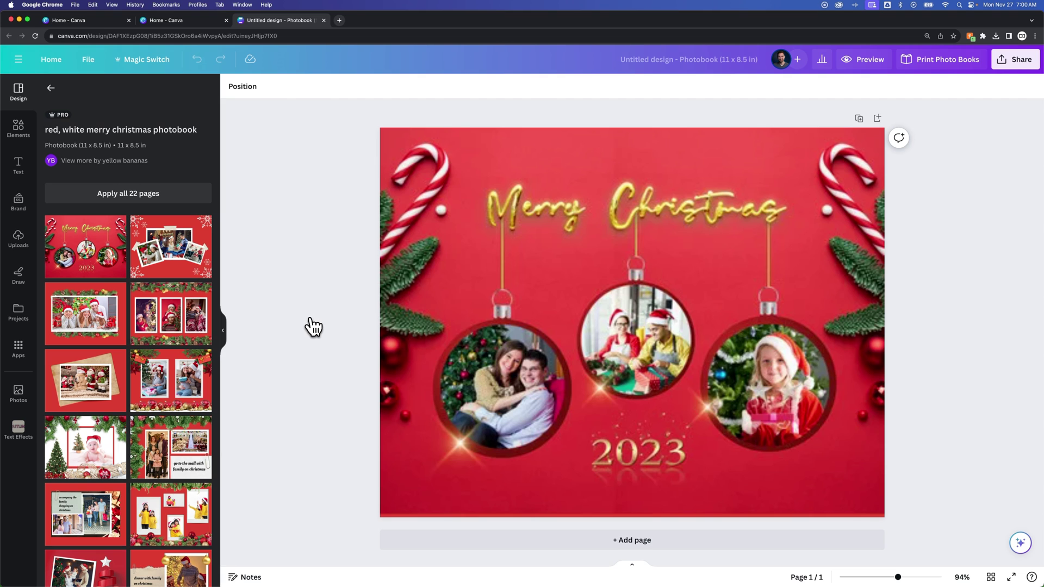
scroll(313, 326, "down", 10)
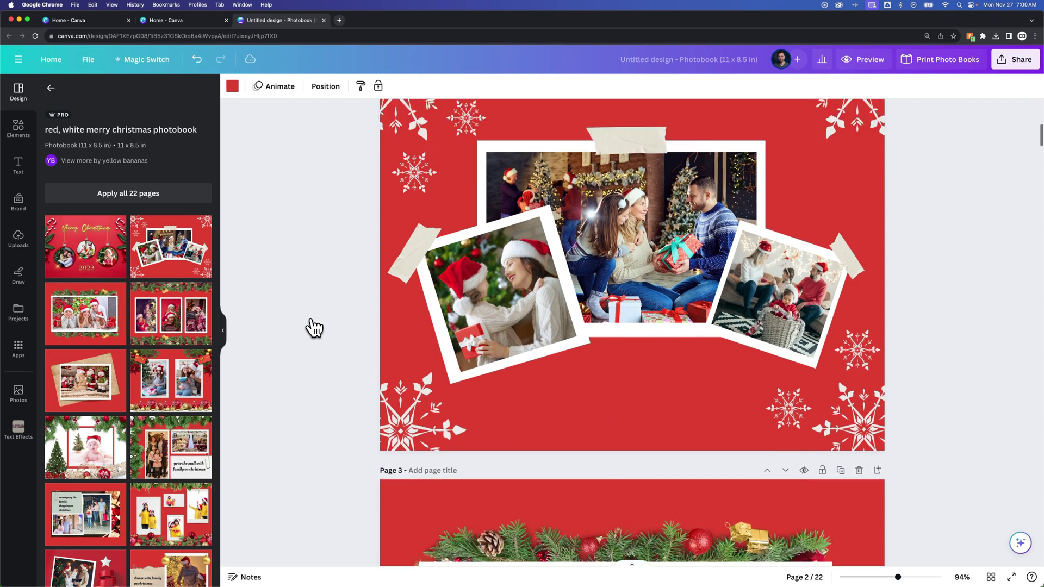
scroll(313, 326, "down", 5)
scroll(314, 327, "up", 15)
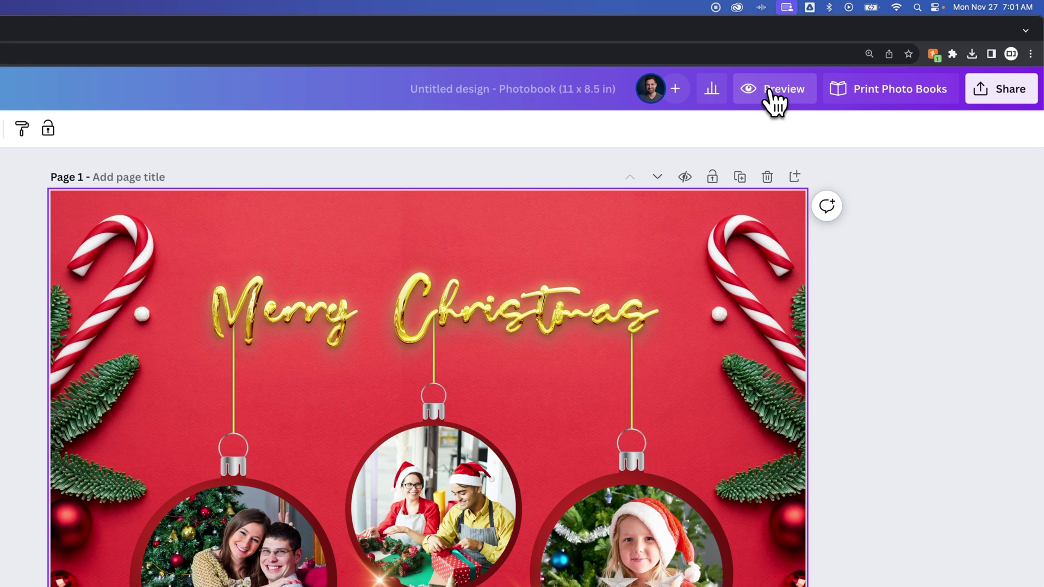
left_click(457, 93)
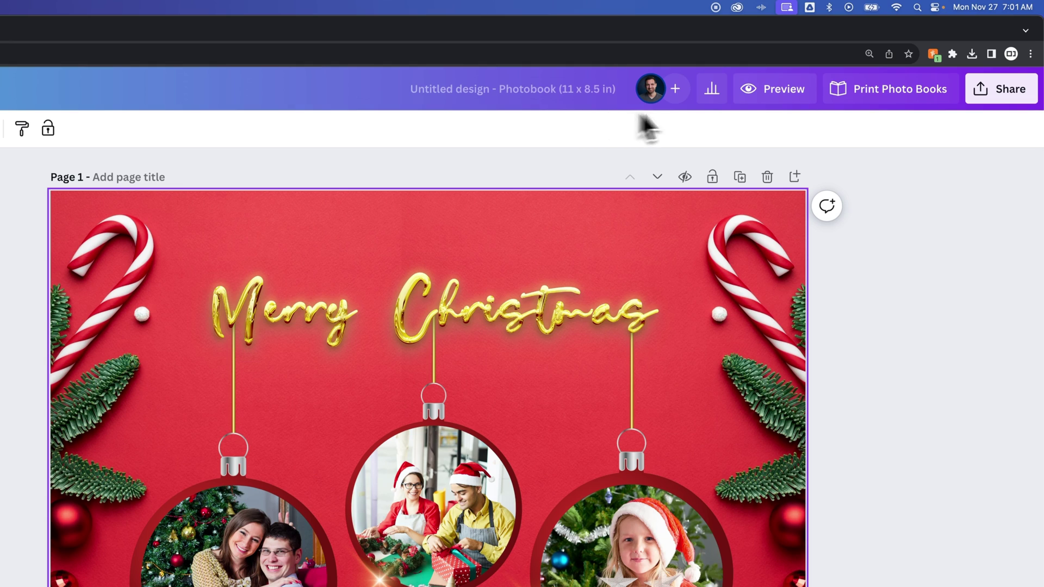
left_click(795, 92)
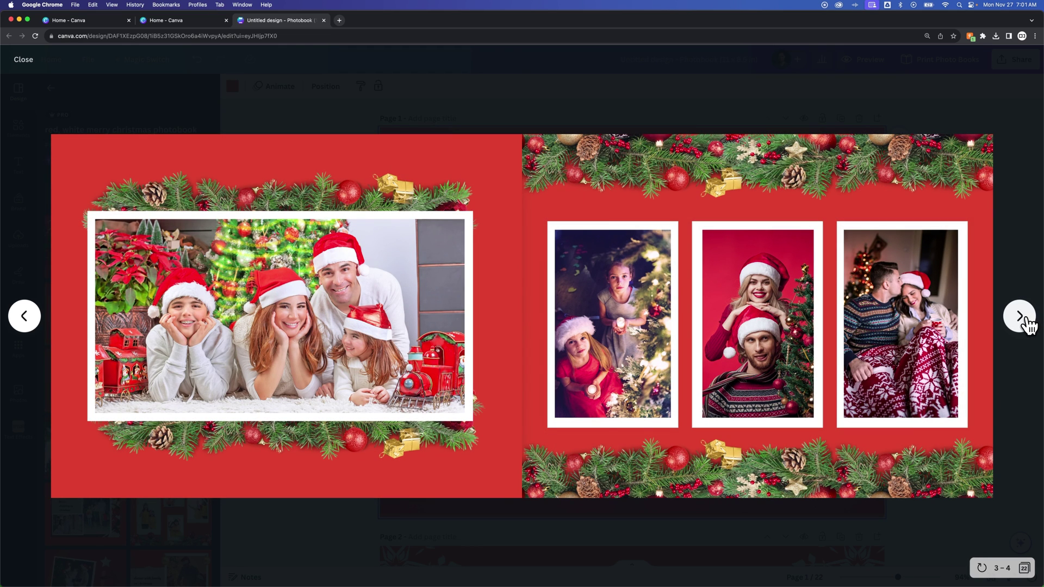
left_click(1028, 322)
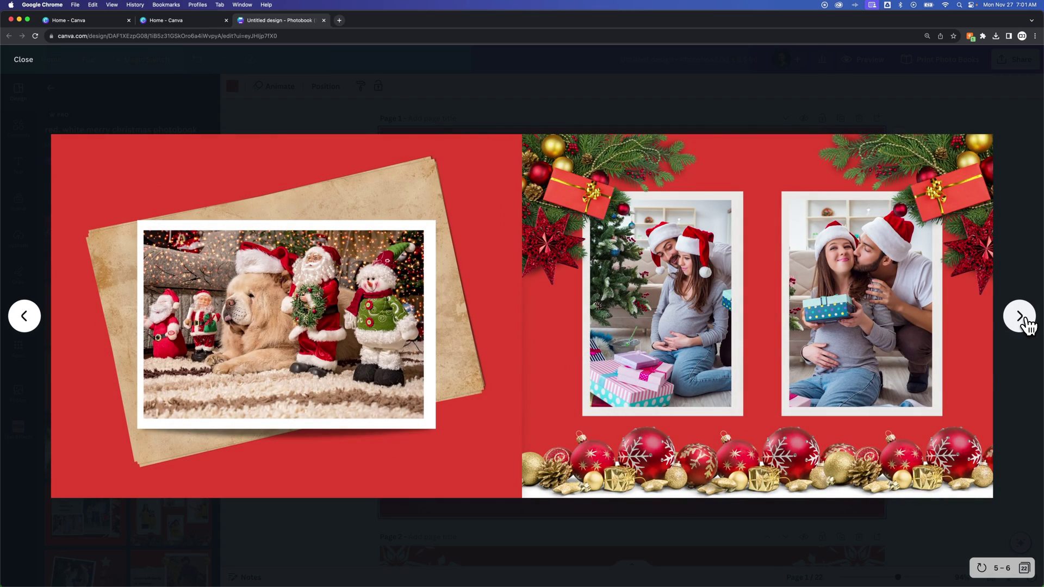
left_click(1026, 323)
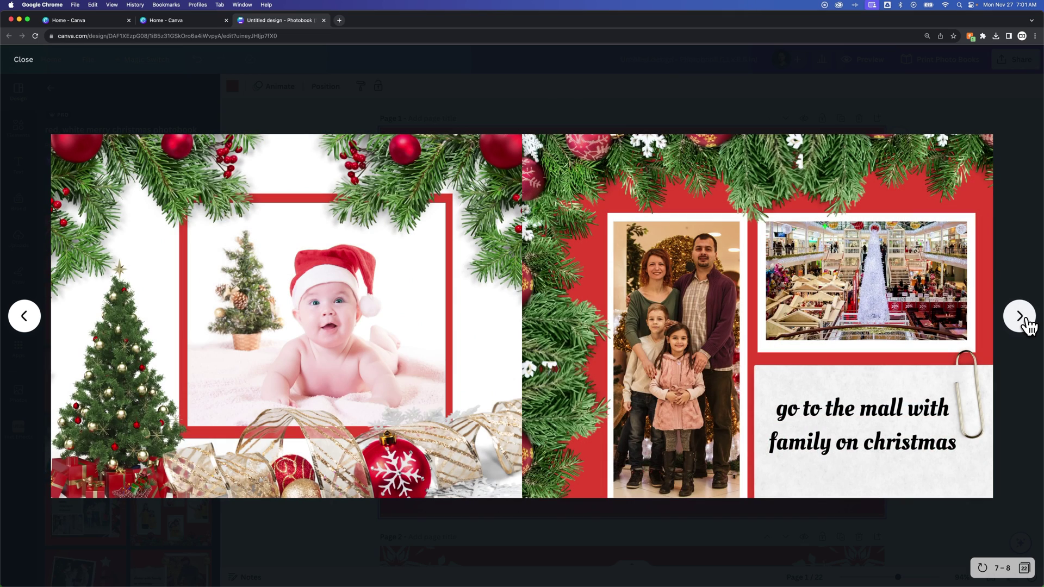
left_click(1027, 323)
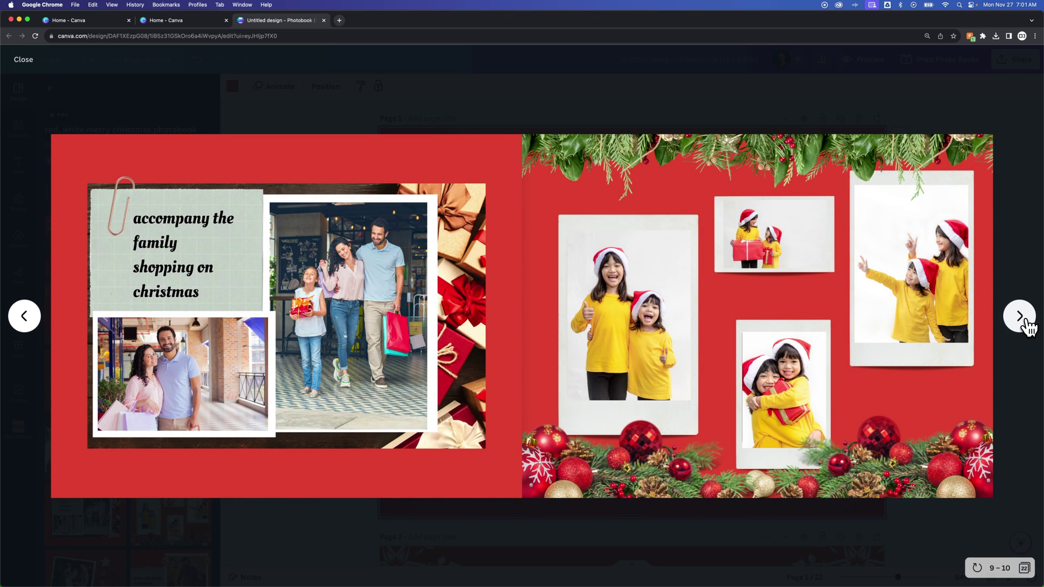
left_click(1027, 325)
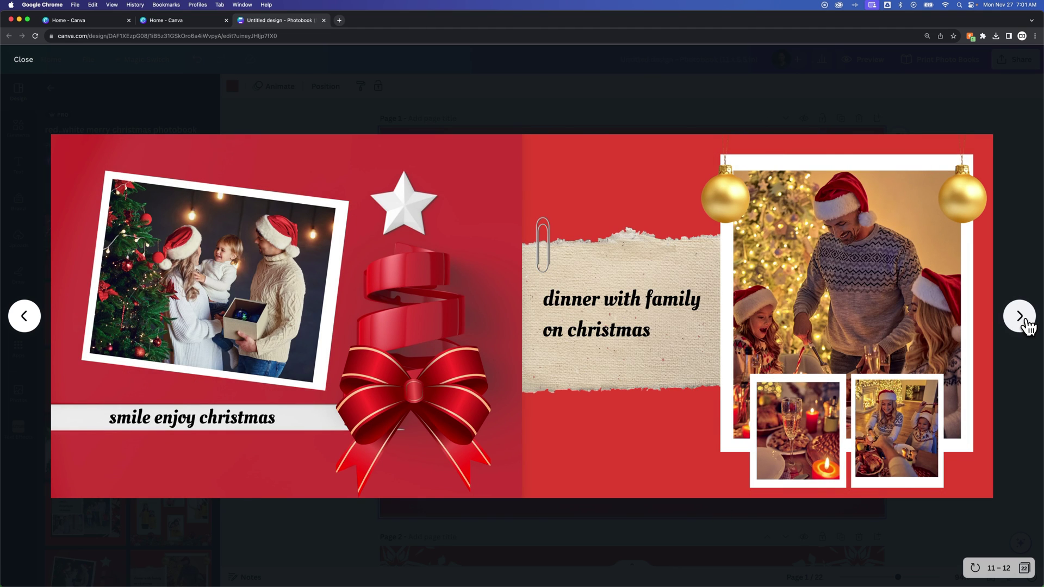
left_click(1028, 326)
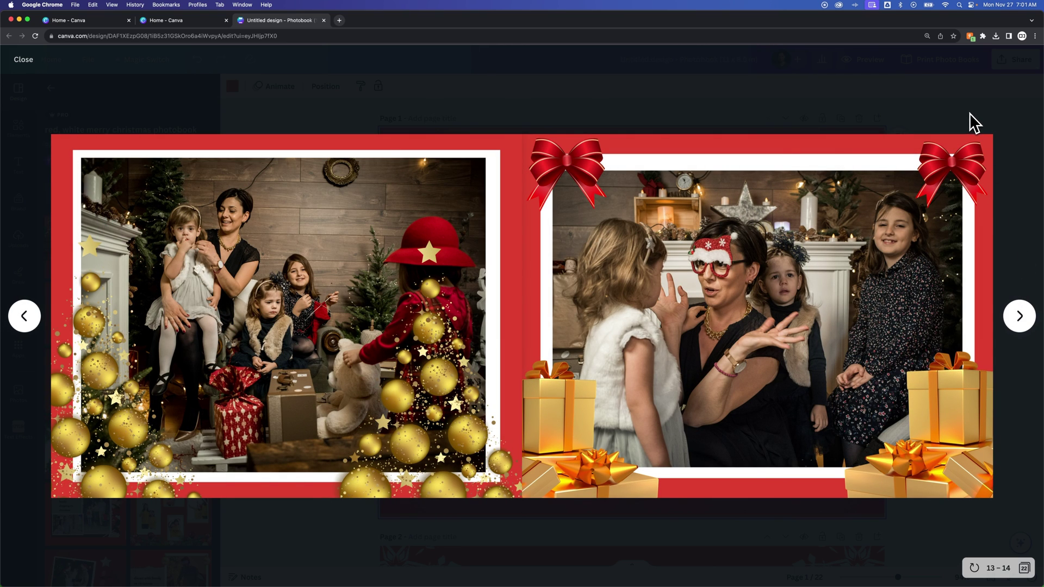
left_click(1025, 323)
left_click(1025, 323)
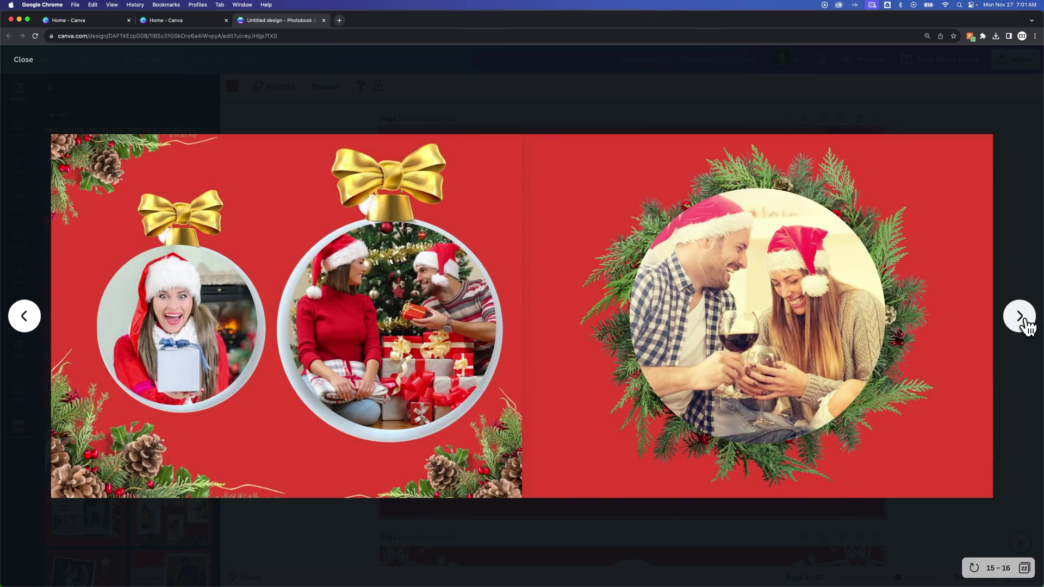
left_click(1027, 326)
left_click(1027, 326)
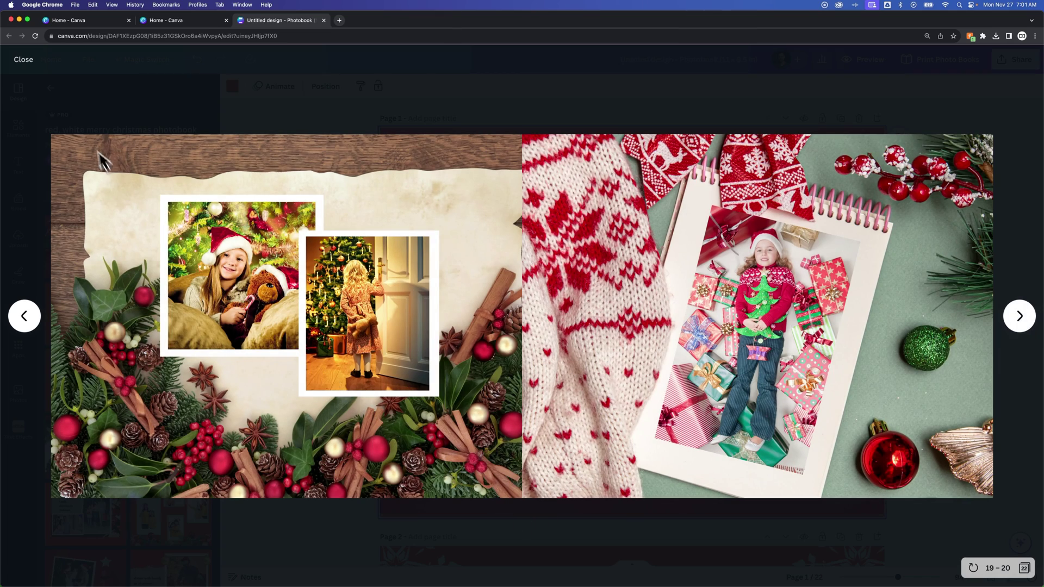
left_click(26, 61)
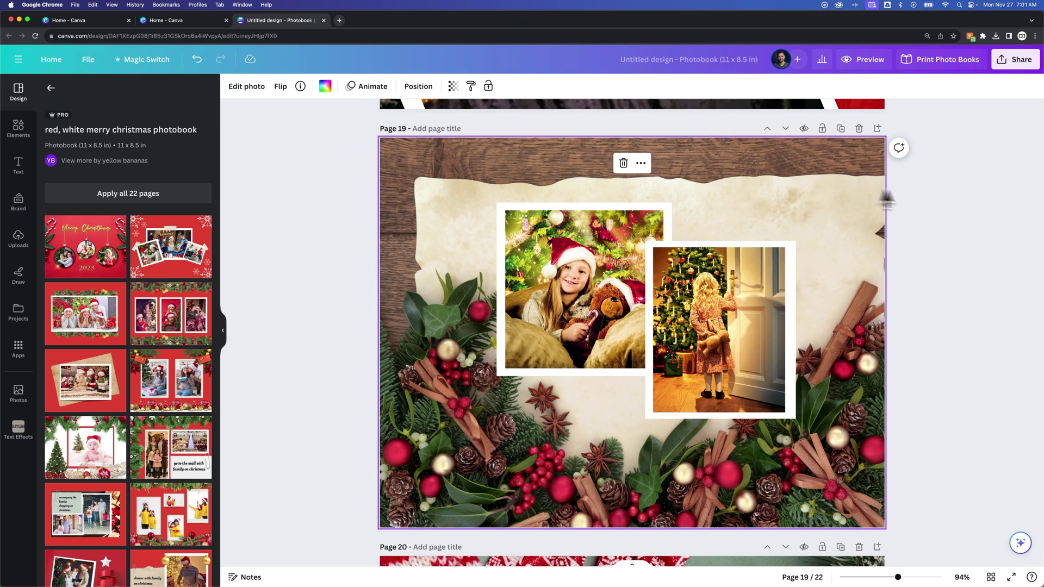
Step: Deselect page 19, scroll back to the top, and switch to Grid view
left_click(955, 213)
scroll(958, 221, "up", 1)
scroll(956, 221, "up", 10)
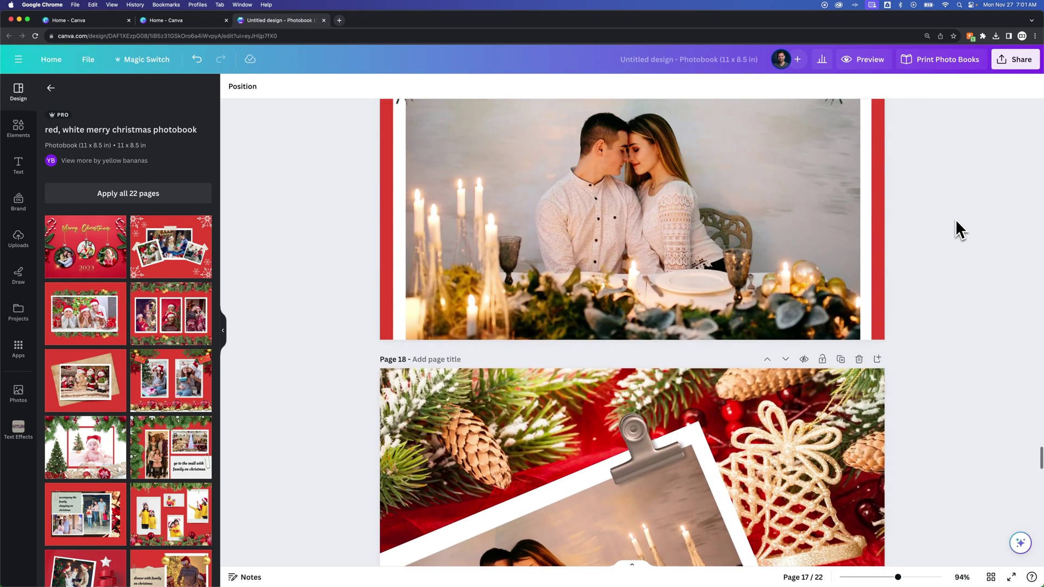
scroll(955, 225, "up", 5)
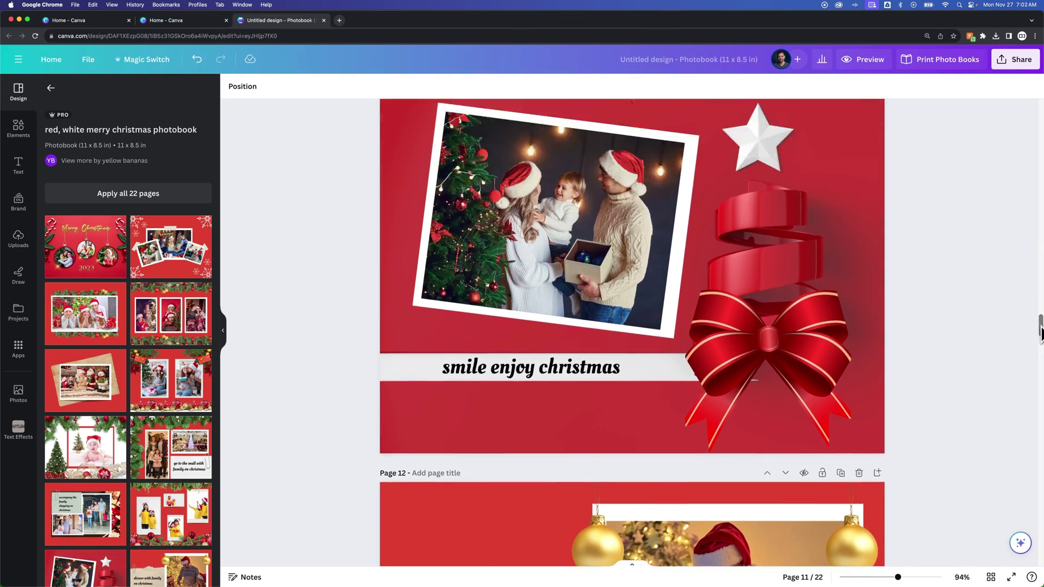
left_click_drag(1040, 326, 1042, 109)
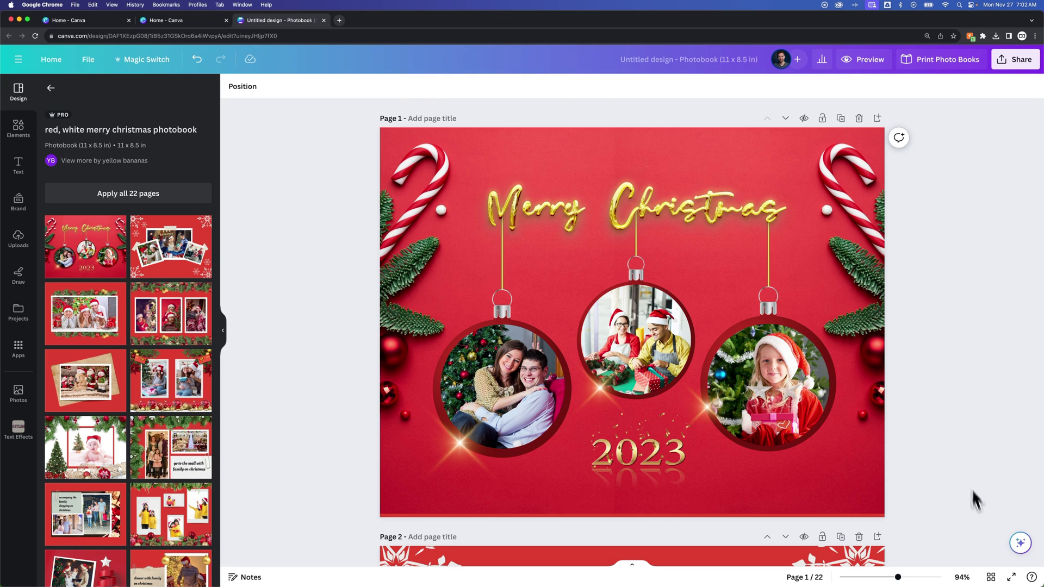
left_click(991, 578)
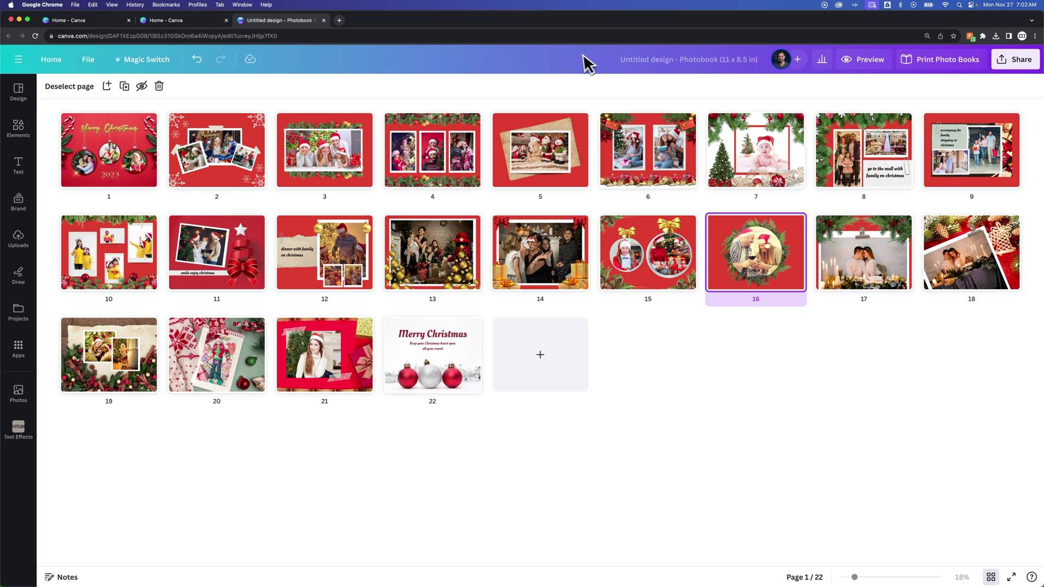
Step: Raise the browser page zoom to 300% so the photobook thumbnails appear large
left_click(1035, 35)
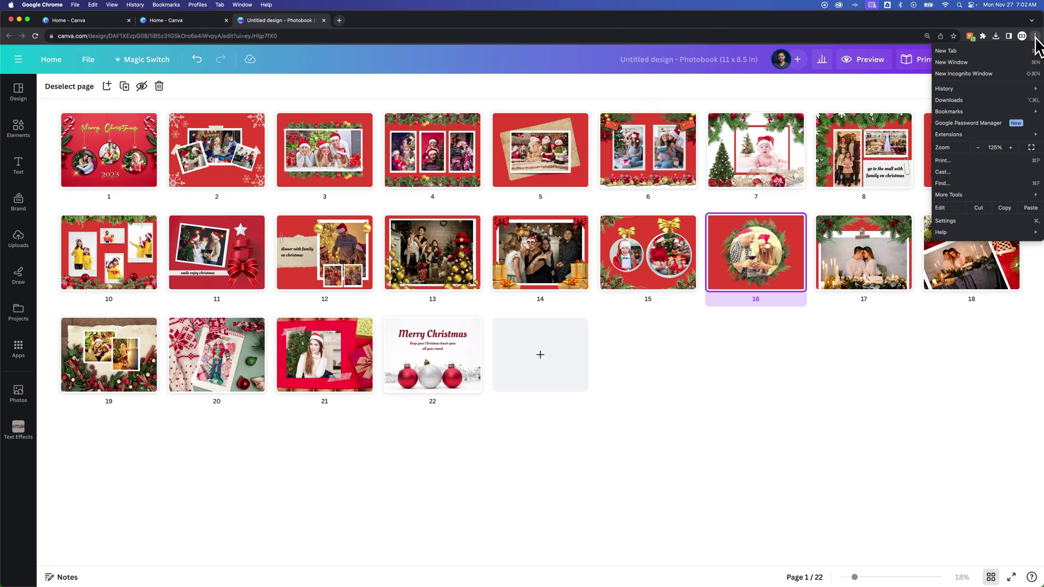
left_click(1010, 149)
left_click(1010, 149)
left_click(1010, 149)
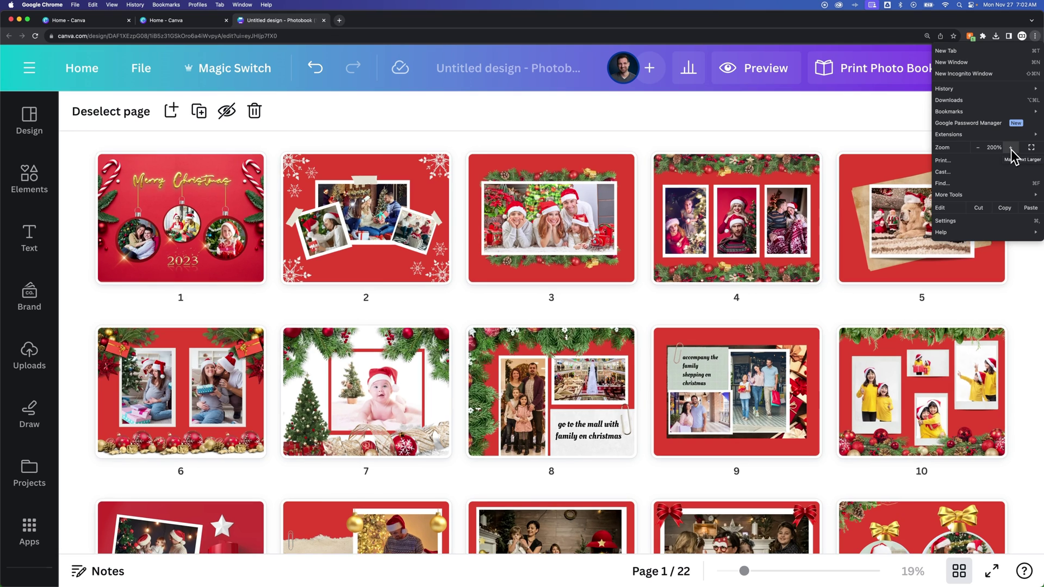
left_click(1010, 148)
left_click(1011, 148)
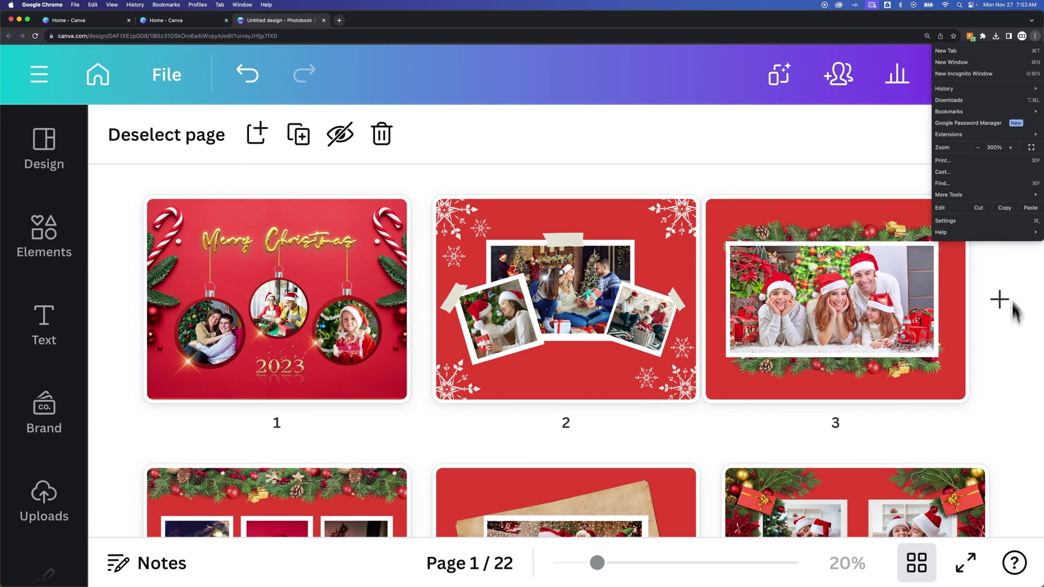
left_click(987, 25)
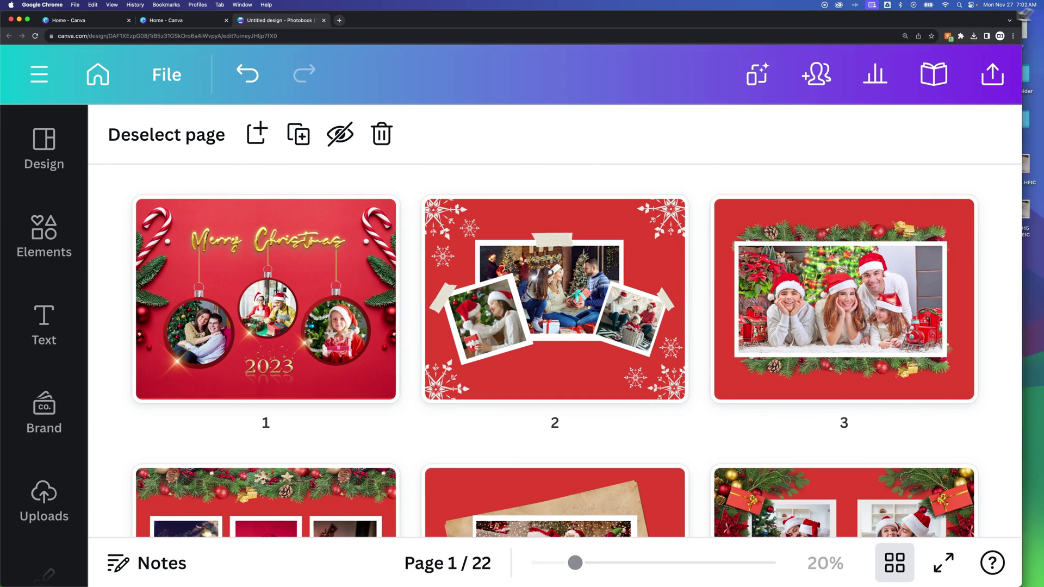
Step: Narrow the browser window, browse the page grid, then restore the window to full width
left_click_drag(1041, 22, 771, 10)
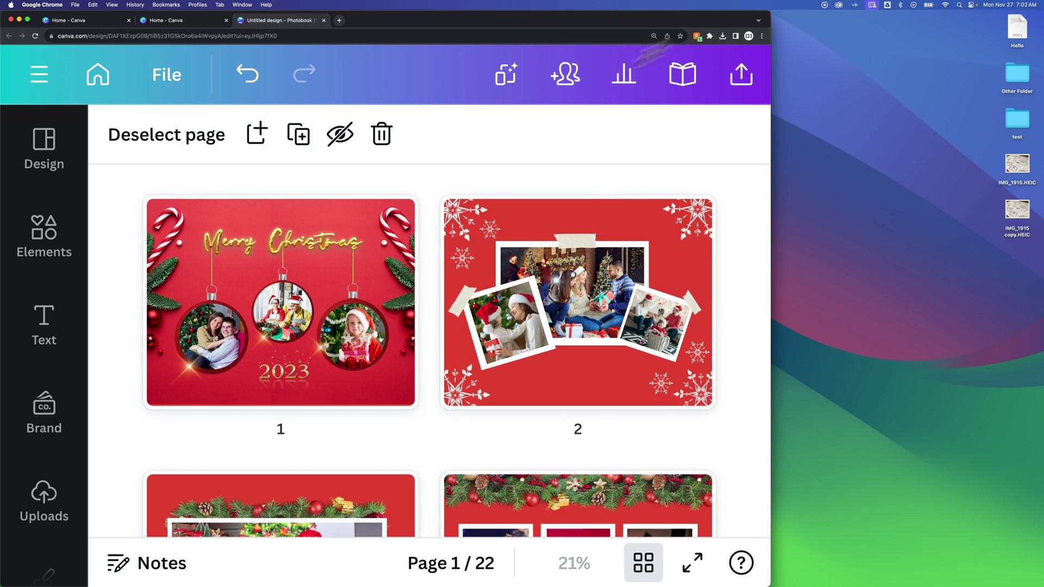
scroll(335, 273, "down", 2)
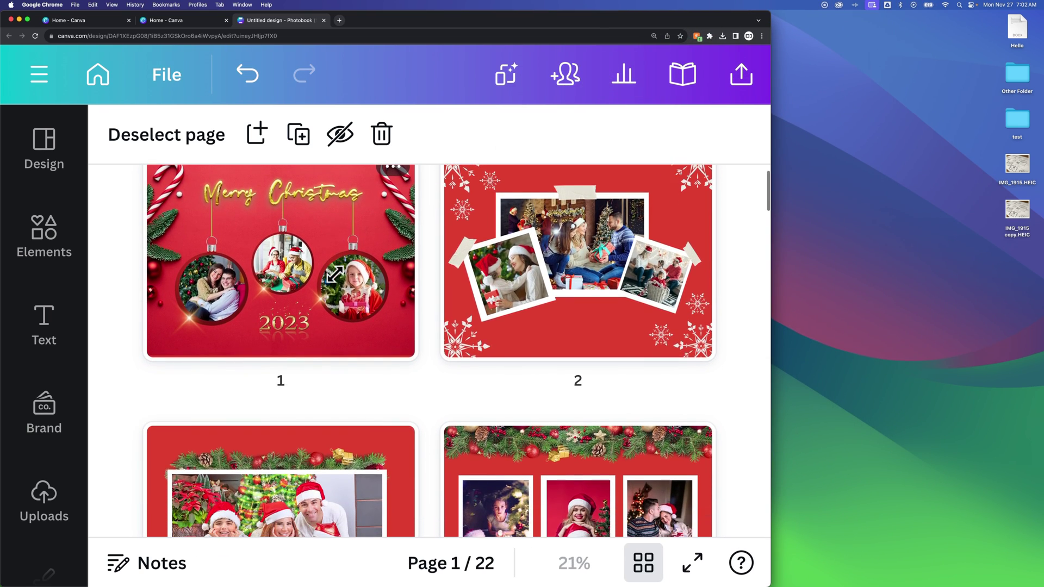
scroll(562, 268, "down", 5)
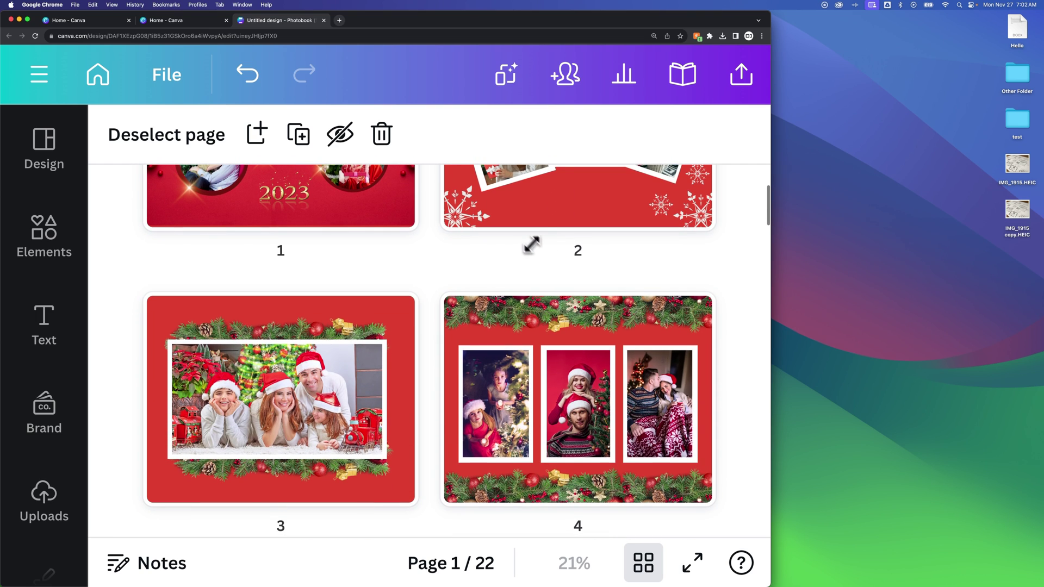
scroll(534, 245, "up", 4)
scroll(563, 252, "down", 4)
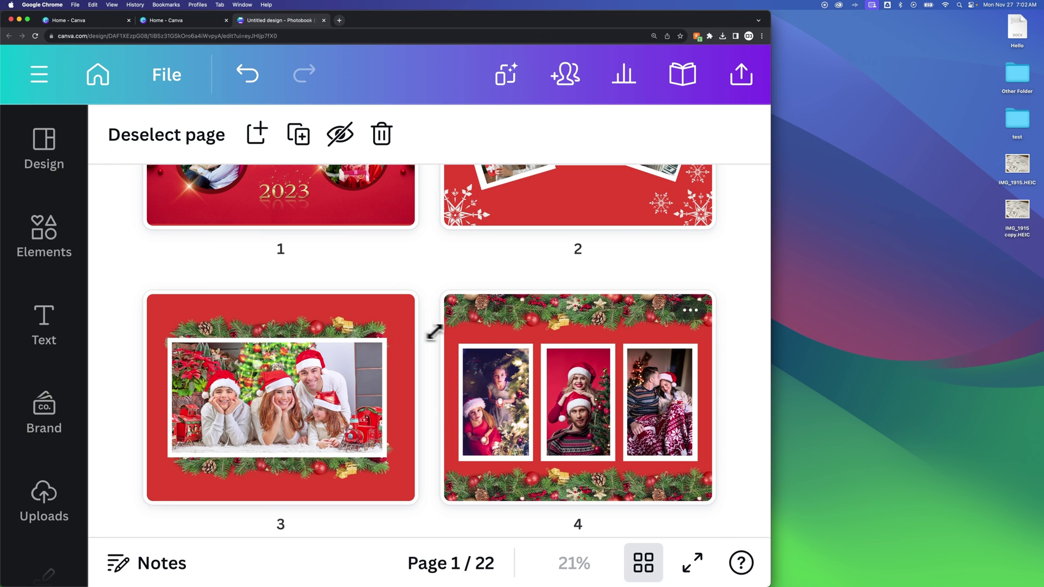
scroll(429, 329, "down", 5)
scroll(429, 330, "down", 5)
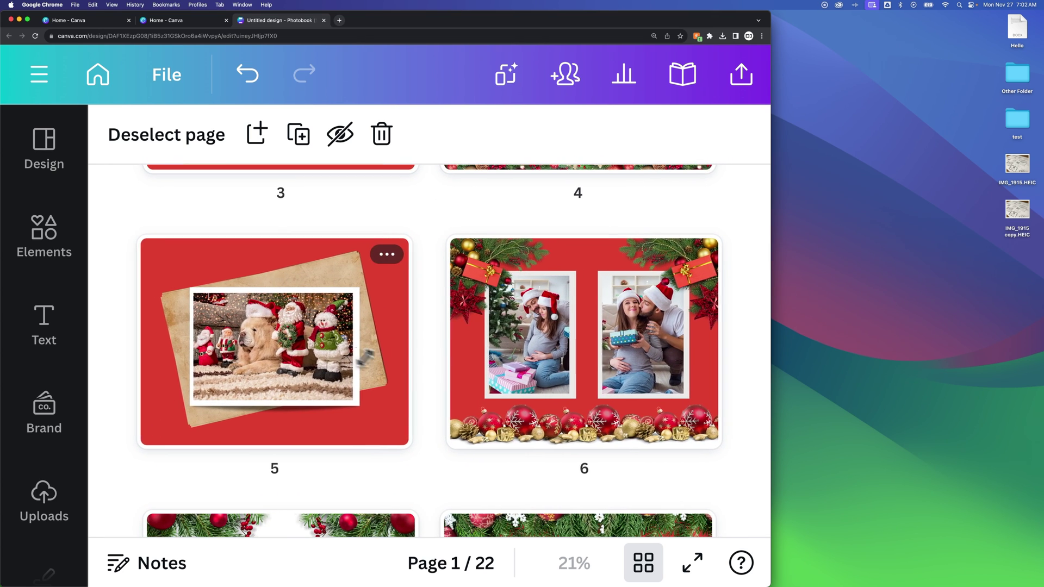
scroll(435, 338, "down", 6)
scroll(447, 338, "up", 10)
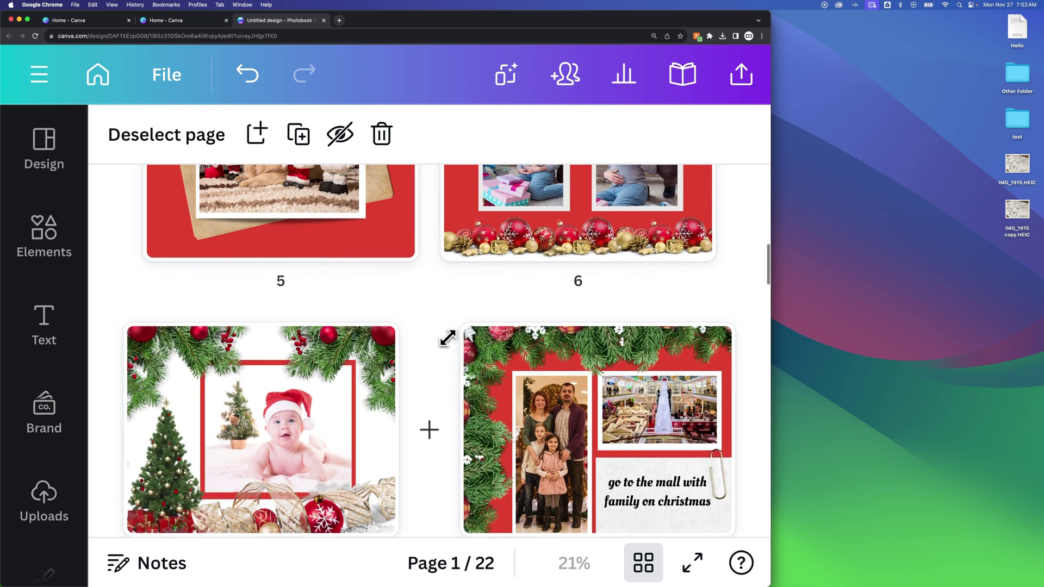
scroll(446, 337, "up", 5)
double_click(723, 26)
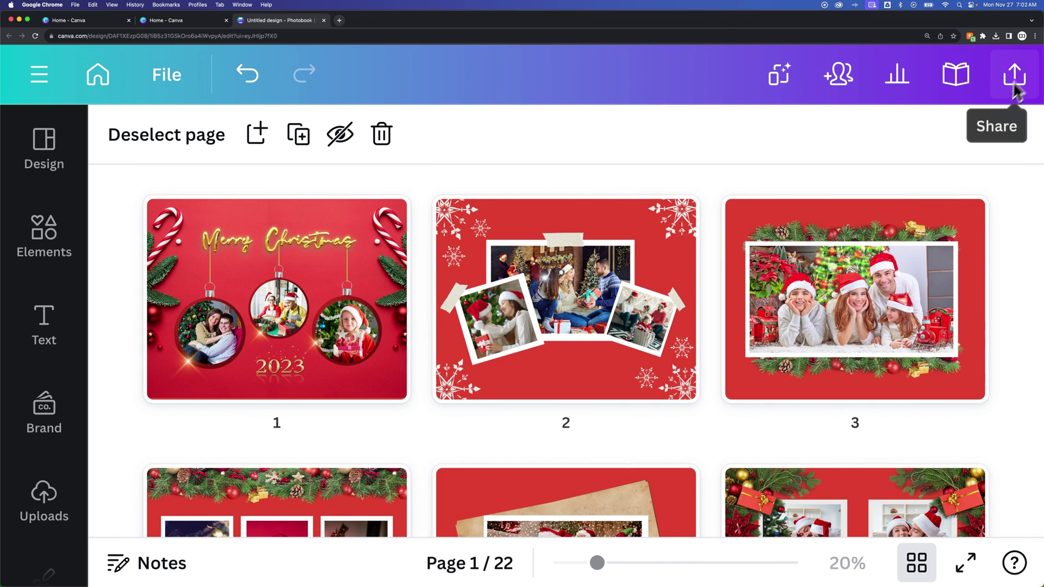
Step: Reduce the browser page zoom to 150% so all 22 pages fit in view
left_click(1036, 36)
left_click(978, 148)
left_click(977, 147)
left_click(978, 147)
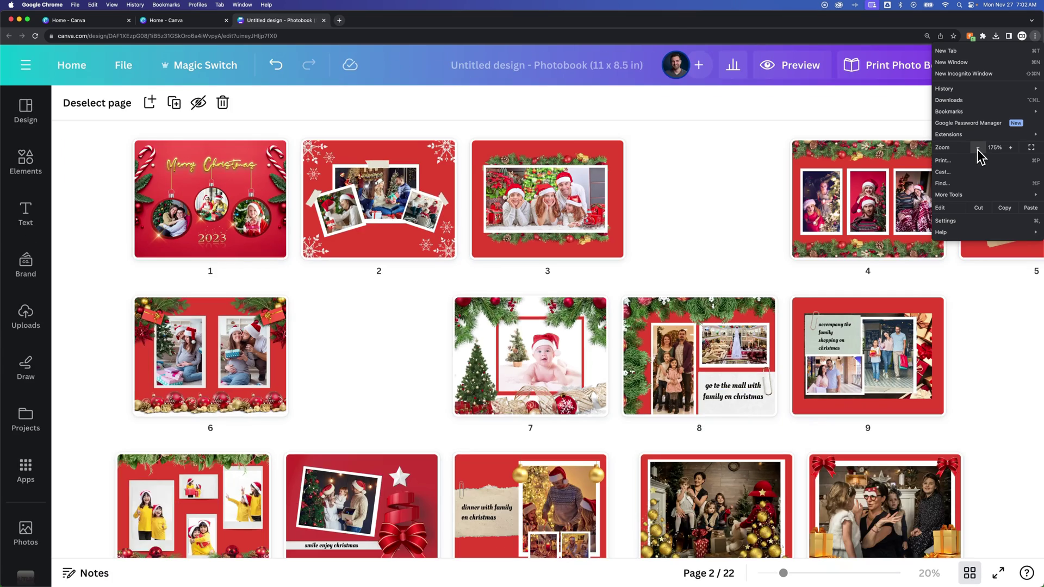
left_click(978, 148)
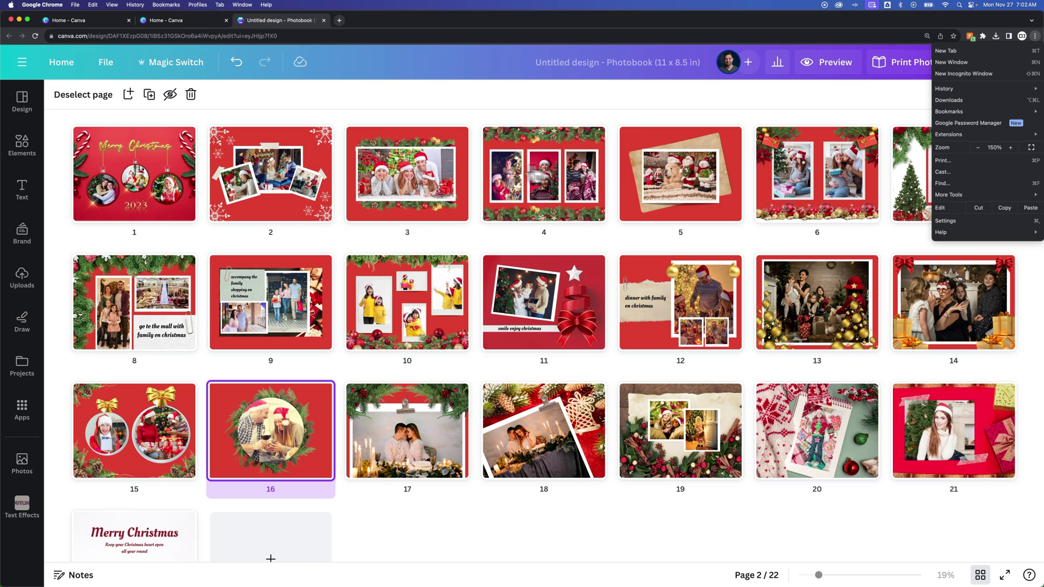
Step: Move the kraft-paper teddy-and-Santa page from fifth to fourth position in grid view
left_click(675, 197)
left_click_drag(659, 202, 525, 179)
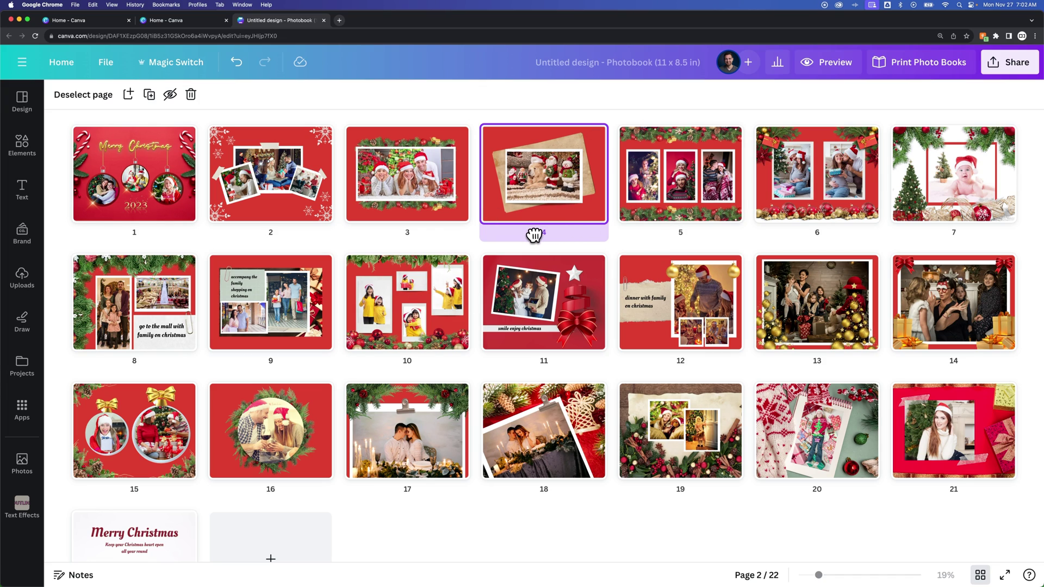
left_click_drag(763, 145, 748, 140)
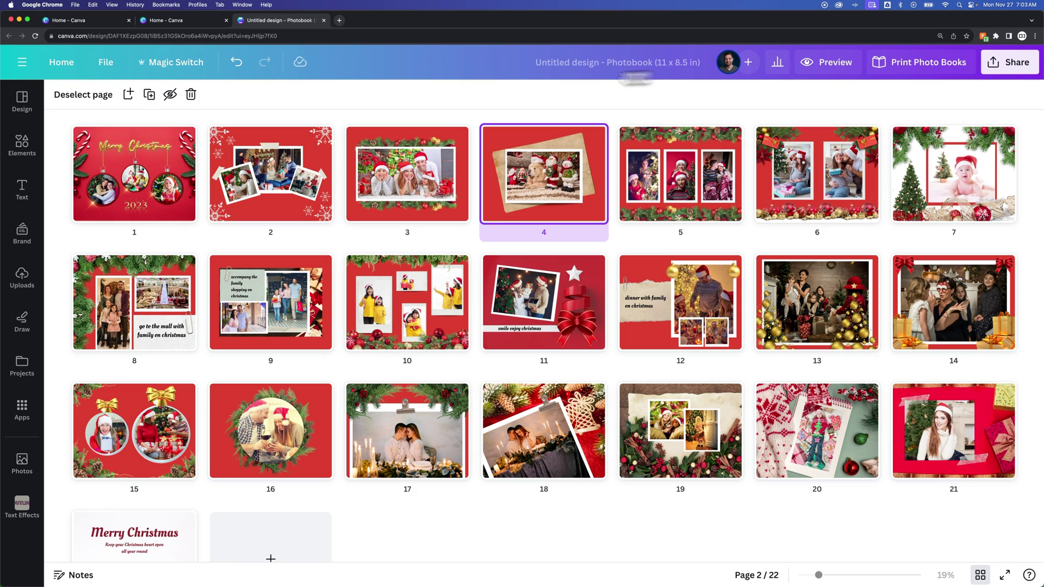
Step: Go back to Canva Home and create a blank Folded Card (Portrait) design
left_click(69, 72)
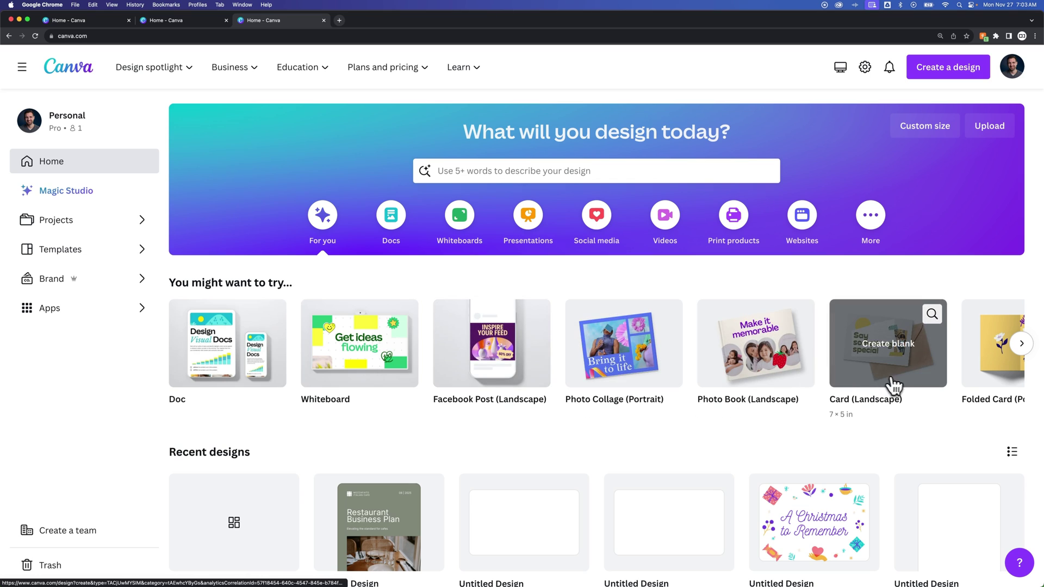
left_click(997, 333)
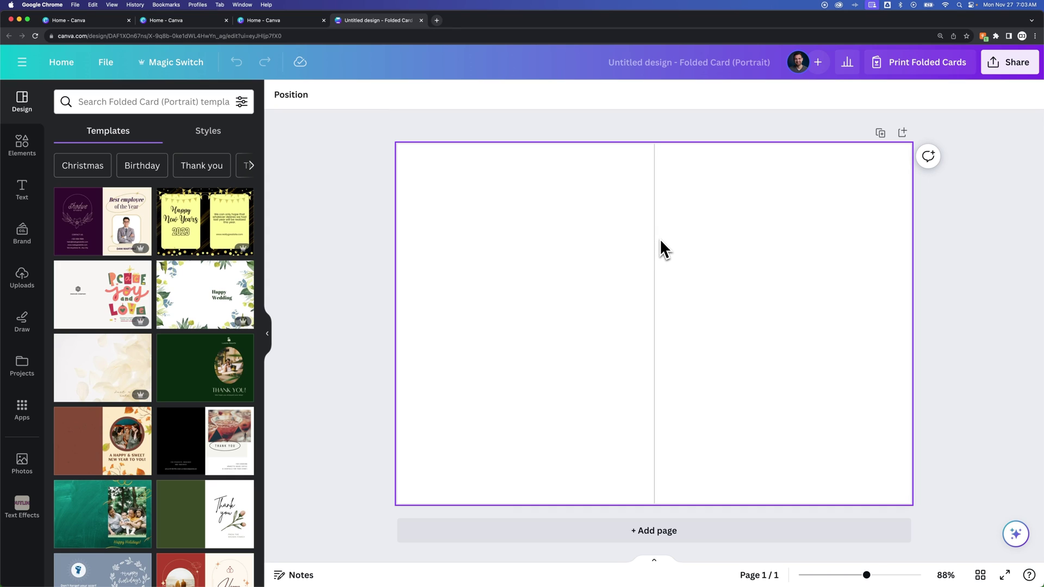
Step: Add Page 2 to the folded card and check both blank pages
left_click(669, 536)
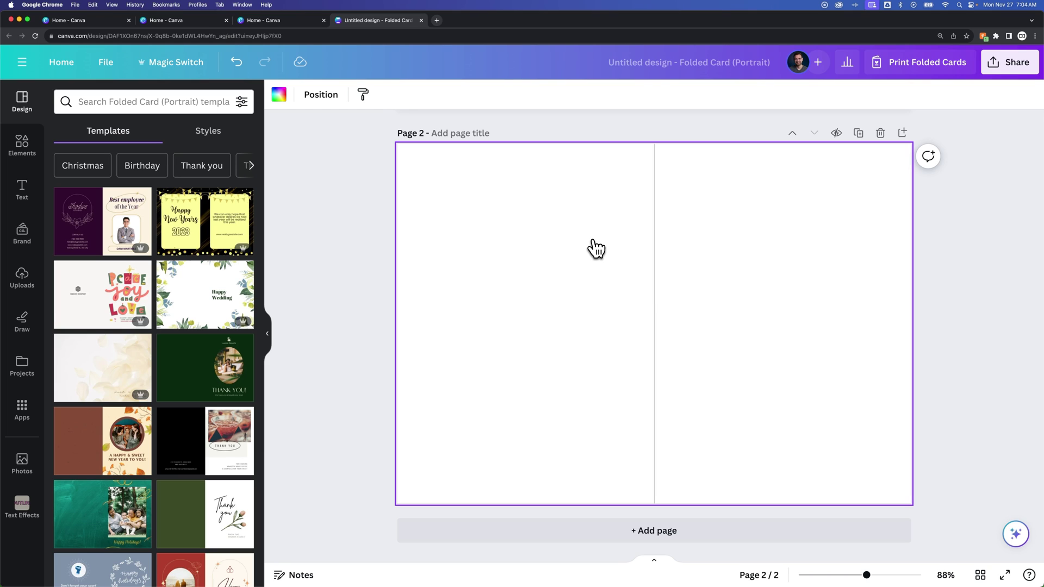
scroll(597, 249, "up", 5)
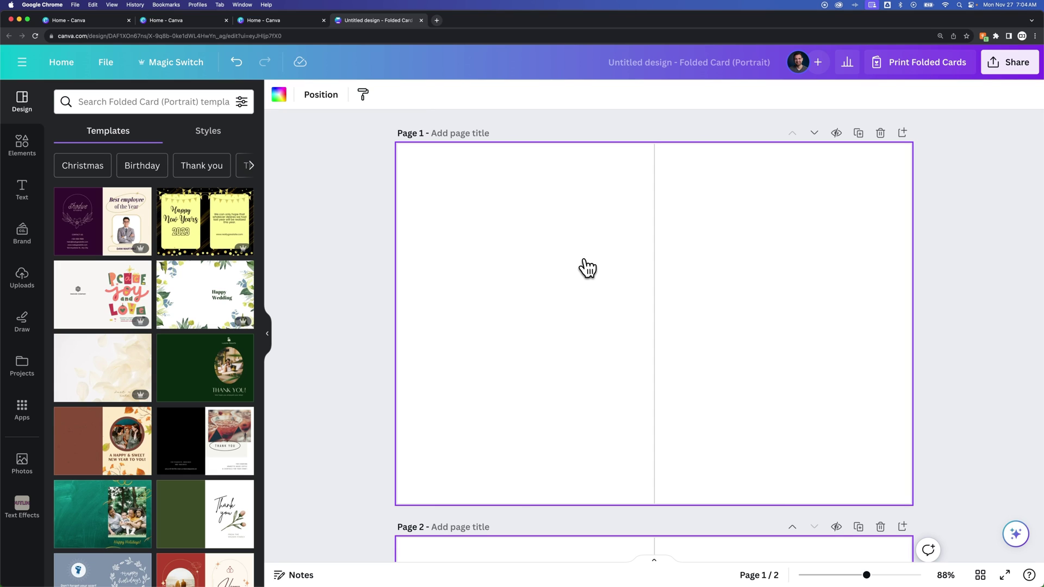
scroll(566, 275, "down", 5)
scroll(570, 276, "down", 2)
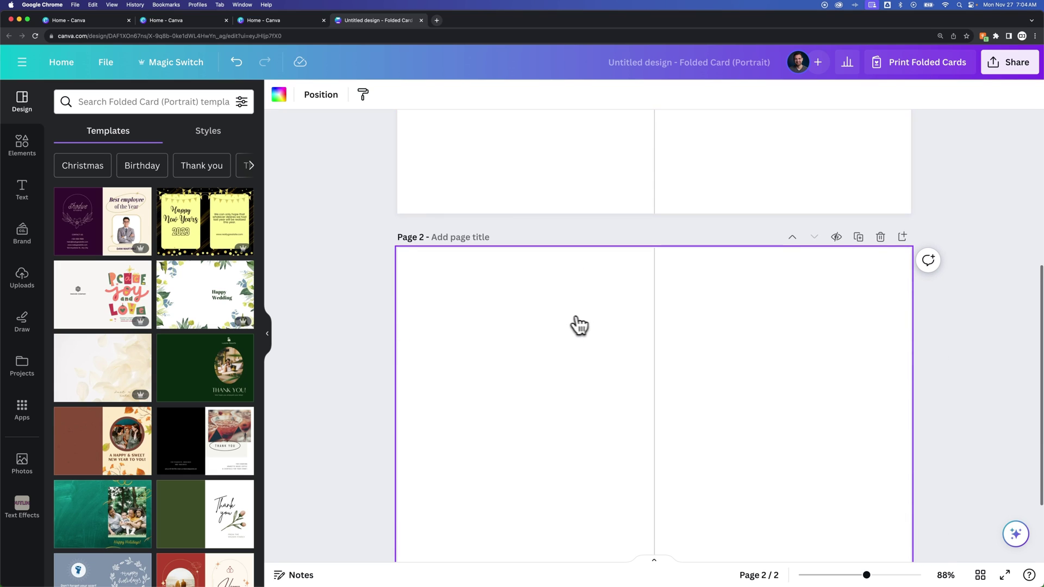
scroll(688, 296, "up", 6)
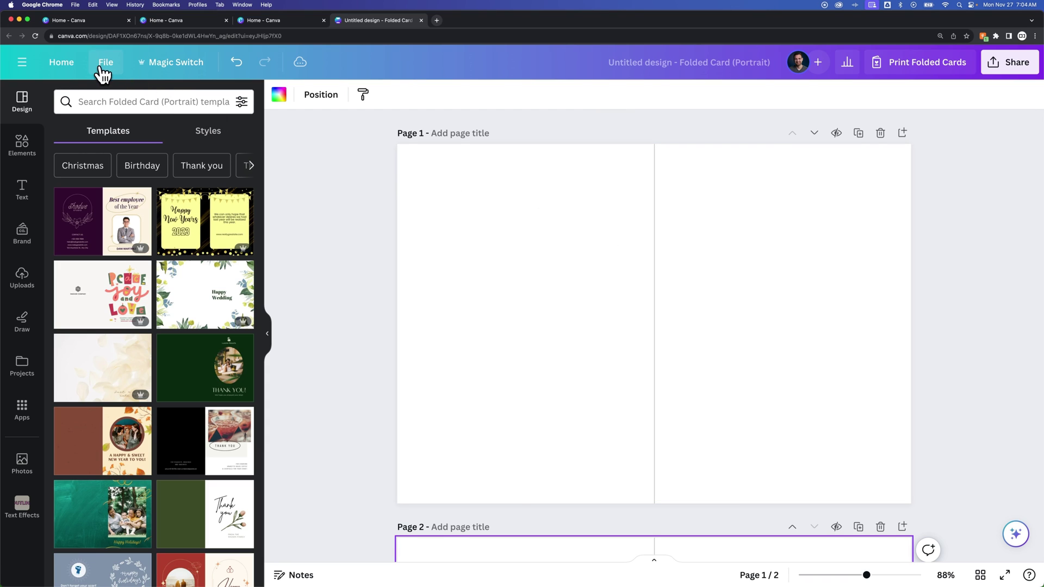
Step: From Canva Home's Presentations category, create a blank Presentation (16:9)
left_click(63, 64)
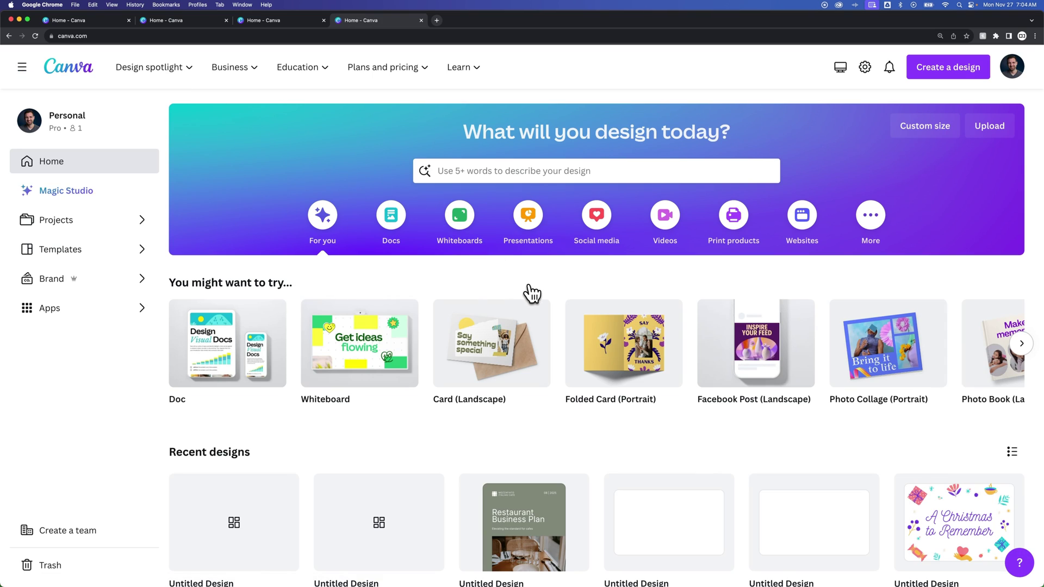
left_click(533, 224)
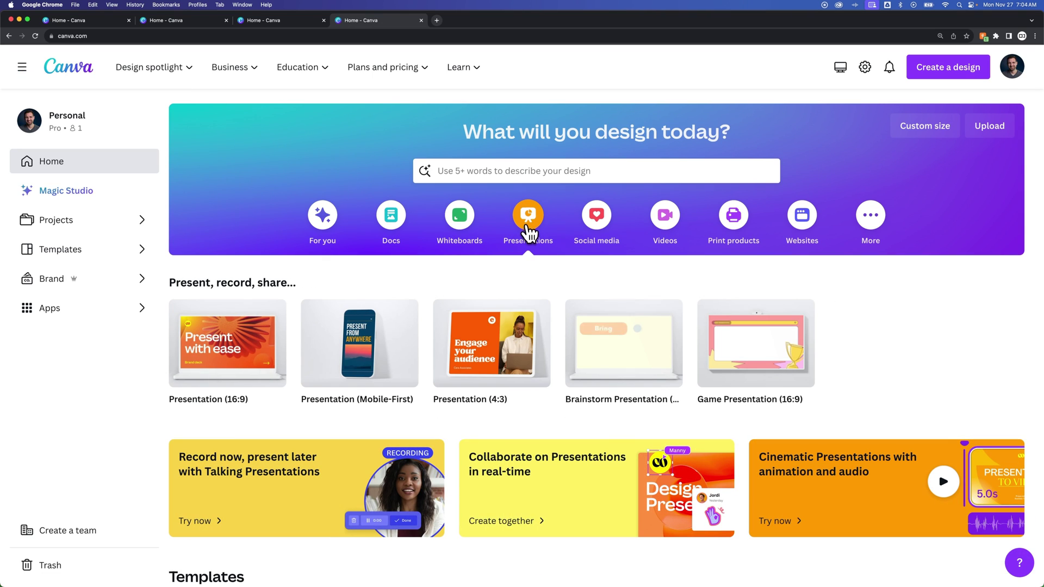
left_click(242, 342)
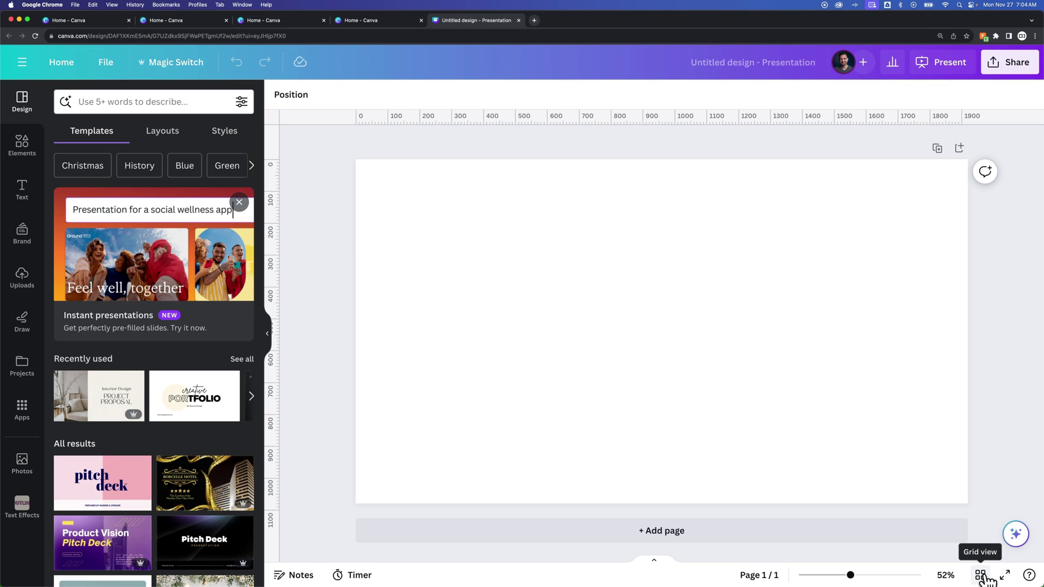
Step: Add a second blank slide and show both slides in Grid view
left_click_drag(852, 578, 797, 576)
left_click(700, 464)
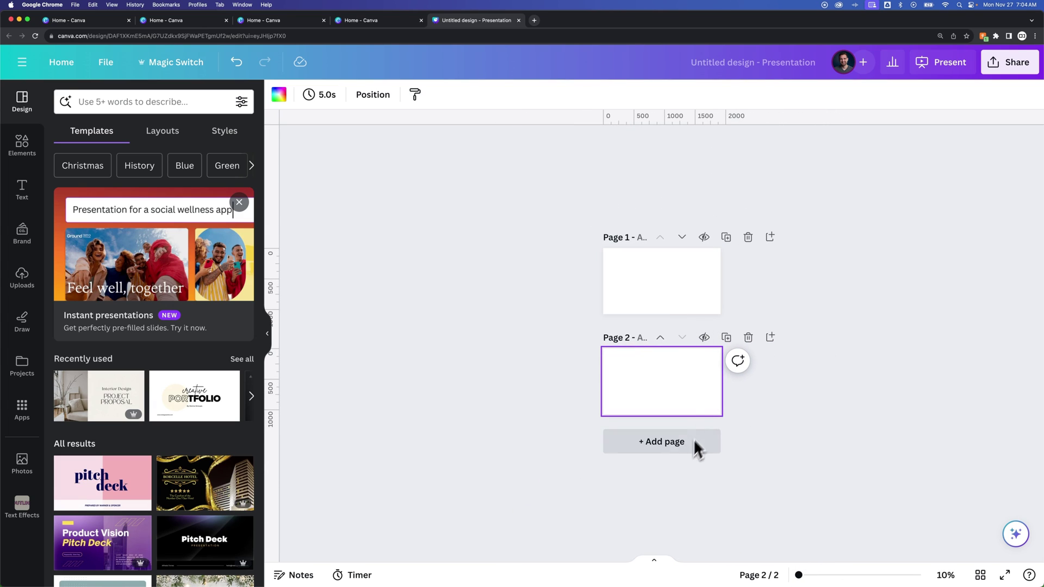
left_click(981, 576)
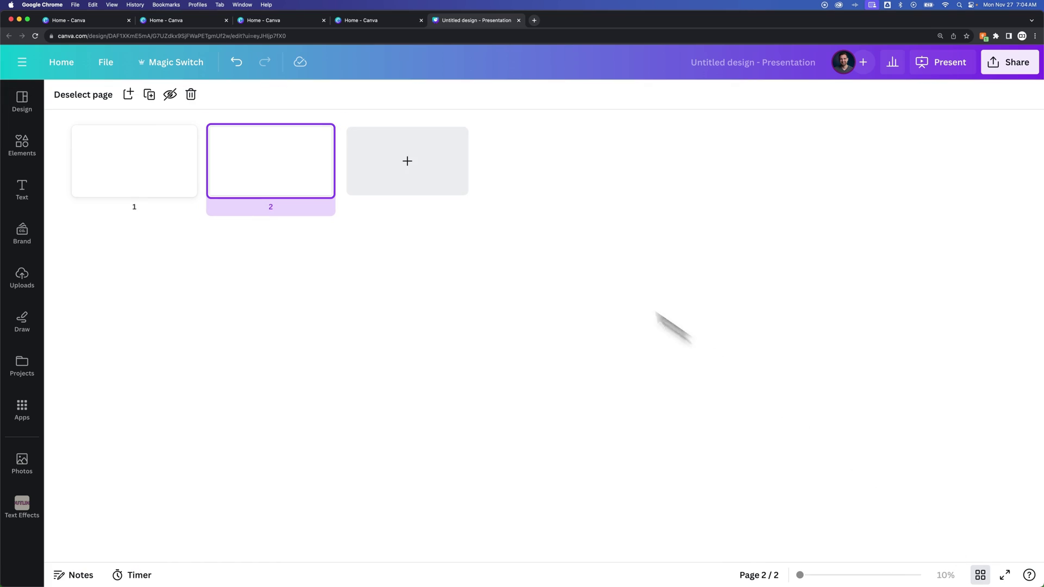